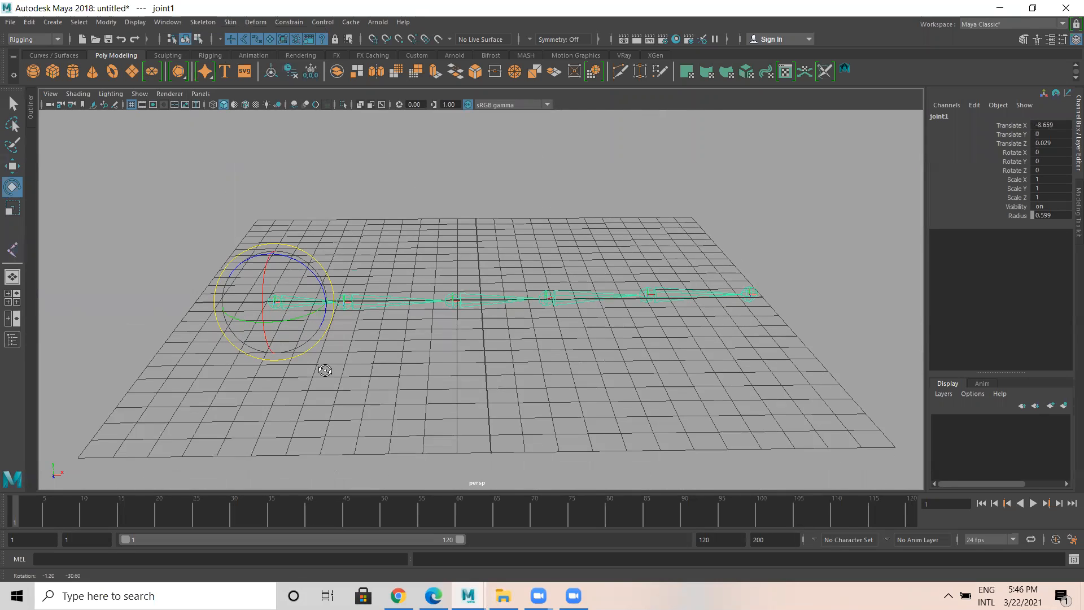
Select the joints one after another from the root along the chain to examine which child joints each one controls.
{"action": "left_click", "coordinate": [295, 323]}
{"action": "left_click", "coordinate": [279, 303]}
{"action": "left_click", "coordinate": [348, 307]}
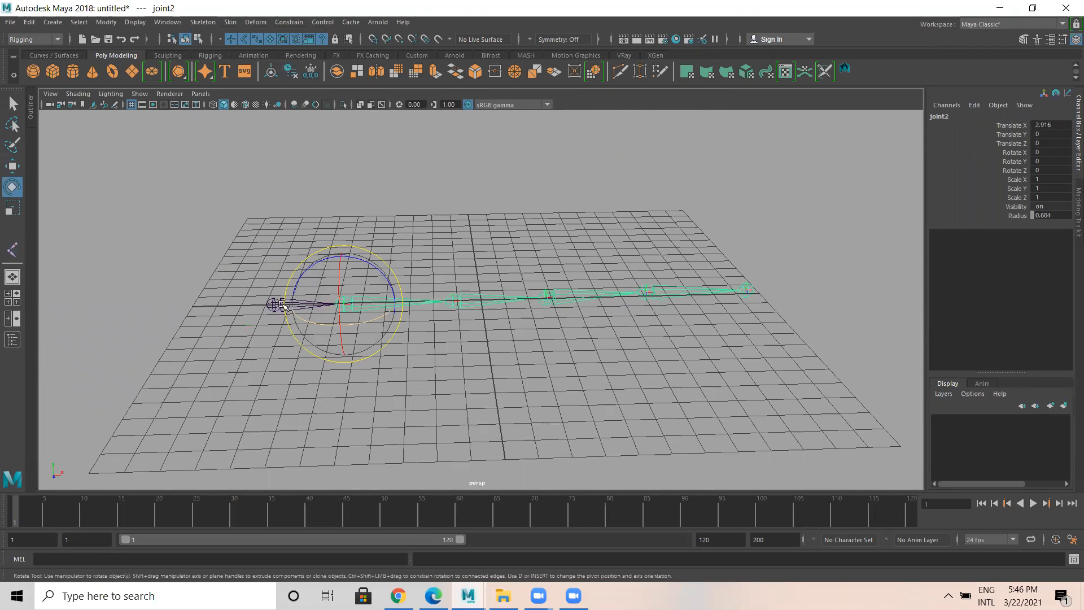
{"action": "left_click", "coordinate": [276, 306]}
{"action": "key", "text": "w"}
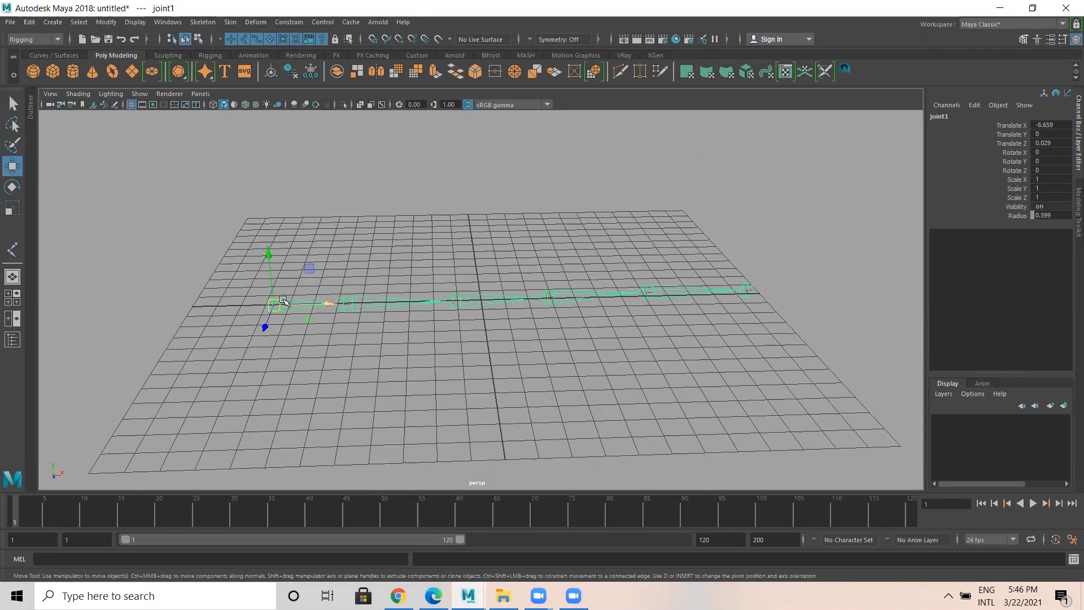
{"action": "left_click", "coordinate": [348, 308]}
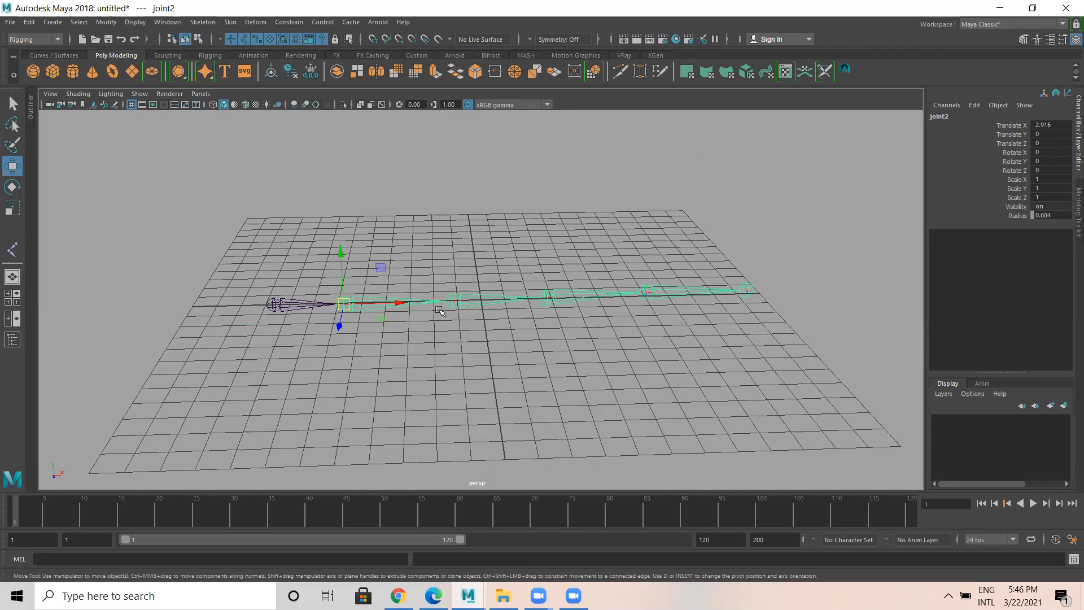
{"action": "left_click", "coordinate": [455, 302]}
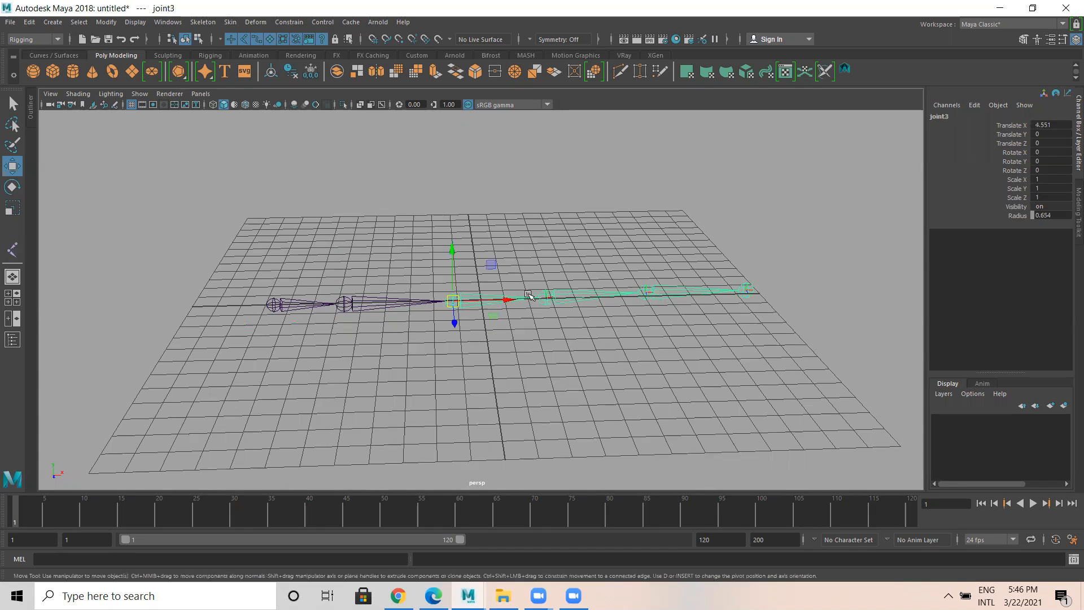
{"action": "left_click", "coordinate": [547, 297]}
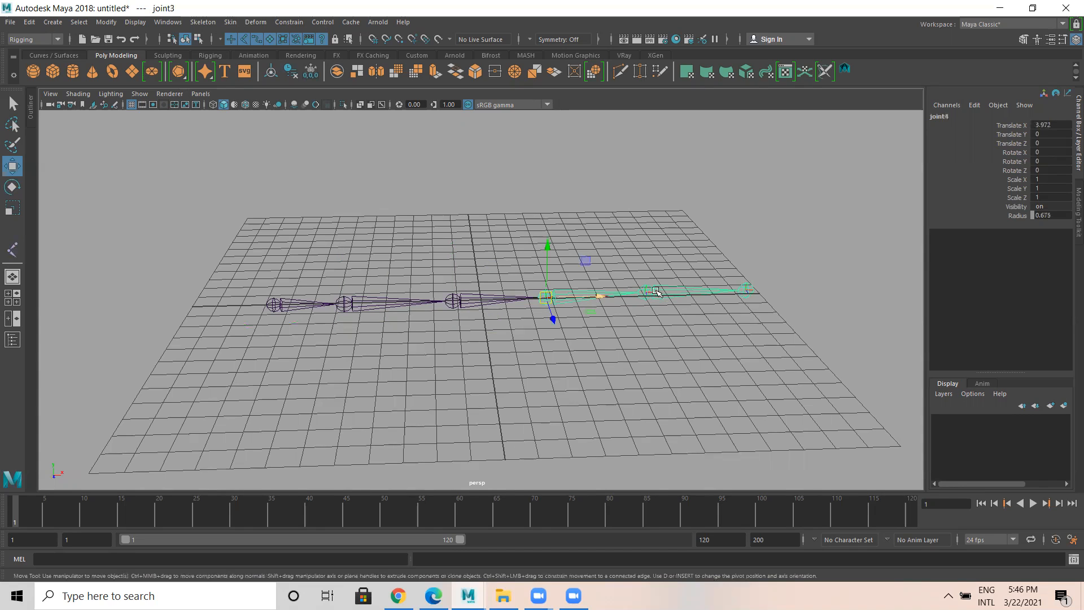
Select the root joint's whole hierarchy, try rotating all joints about 47° around Z, and undo it.
{"action": "left_click", "coordinate": [276, 304]}
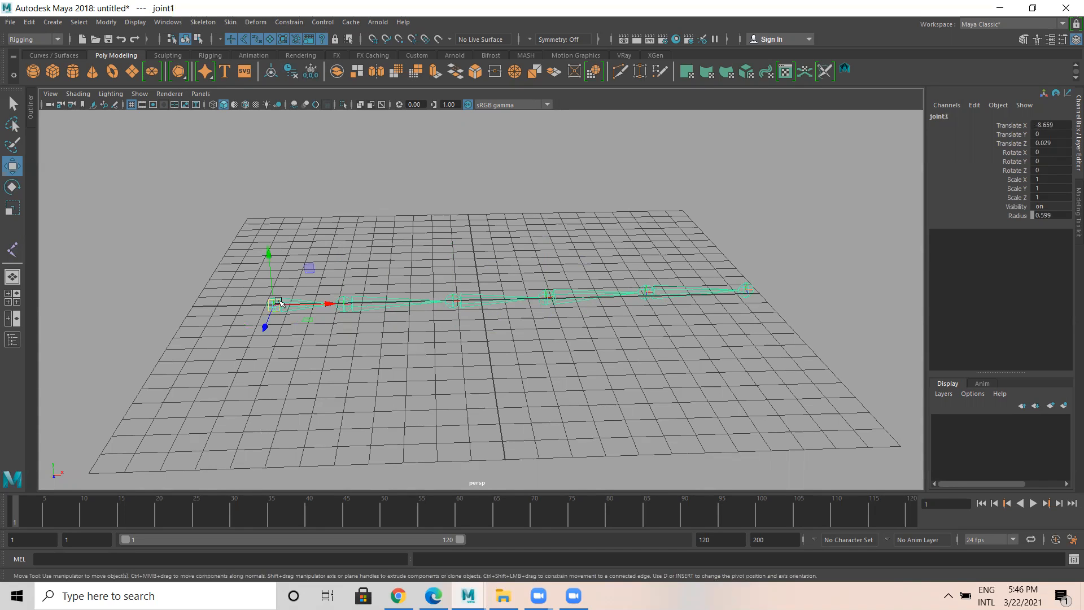
{"action": "right_click", "coordinate": [309, 263]}
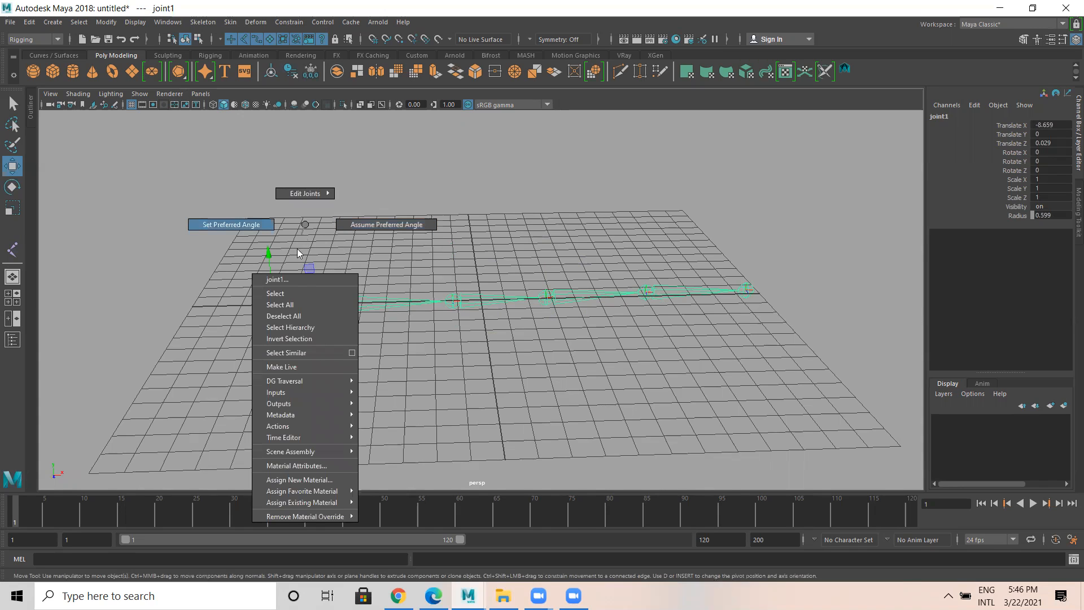
{"action": "left_click", "coordinate": [299, 328]}
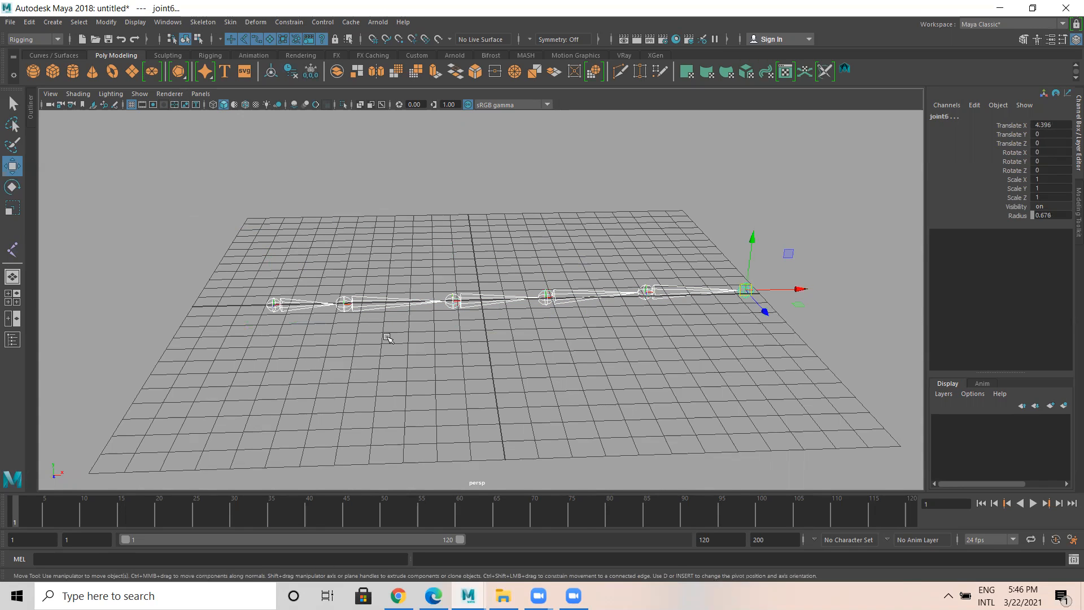
{"action": "key", "text": "e"}
{"action": "scroll", "coordinate": [387, 337], "scroll_direction": "down", "scroll_amount": 2}
{"action": "left_click_drag", "start_coordinate": [731, 246], "coordinate": [677, 225]}
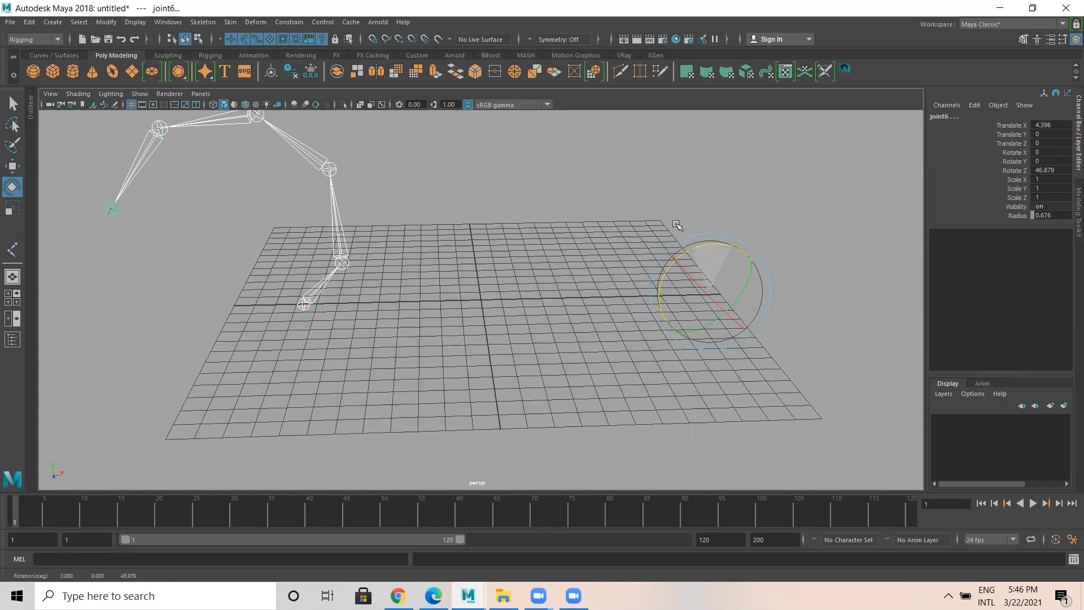
{"action": "key", "text": "ctrl+z"}
Try curling the whole joint chain around Z to about -44° and about 88° per joint, and undo the rotations.
{"action": "scroll", "coordinate": [662, 262], "scroll_direction": "down", "scroll_amount": 3}
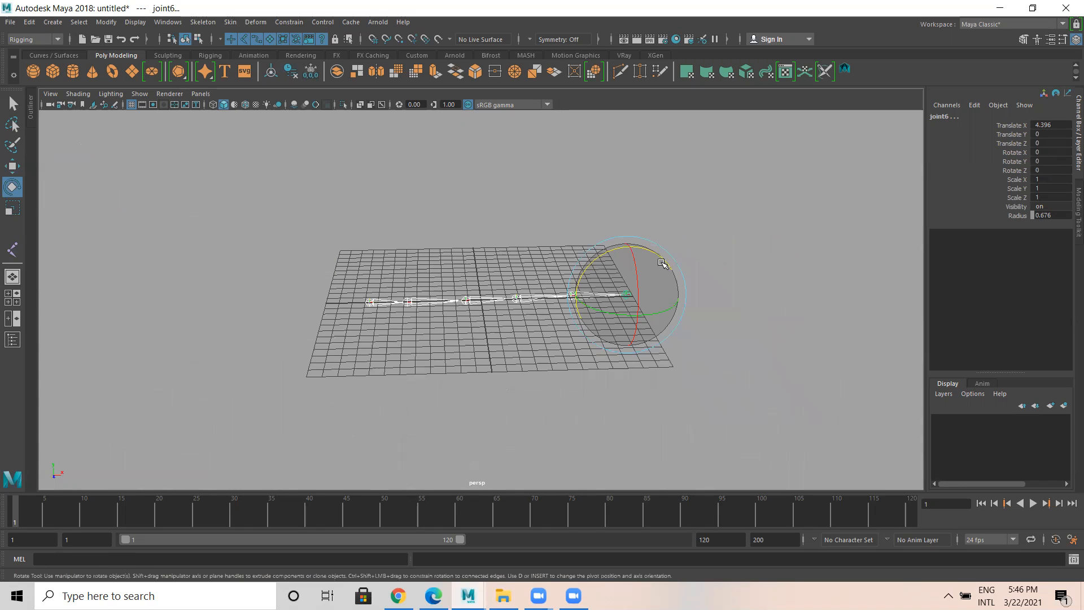
{"action": "scroll", "coordinate": [653, 306], "scroll_direction": "down", "scroll_amount": 2}
{"action": "left_click_drag", "start_coordinate": [621, 288], "coordinate": [647, 291]}
{"action": "middle_click_drag", "start_coordinate": [727, 331], "coordinate": [786, 349]}
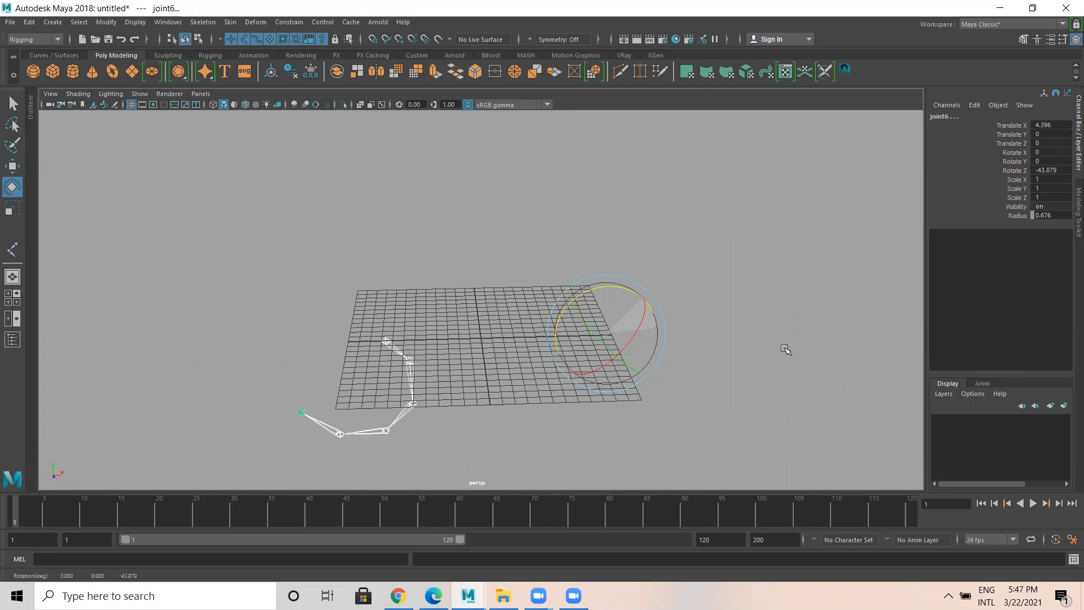
{"action": "middle_click_drag", "start_coordinate": [768, 434], "coordinate": [781, 380]}
{"action": "left_click_drag", "start_coordinate": [591, 282], "coordinate": [601, 276]}
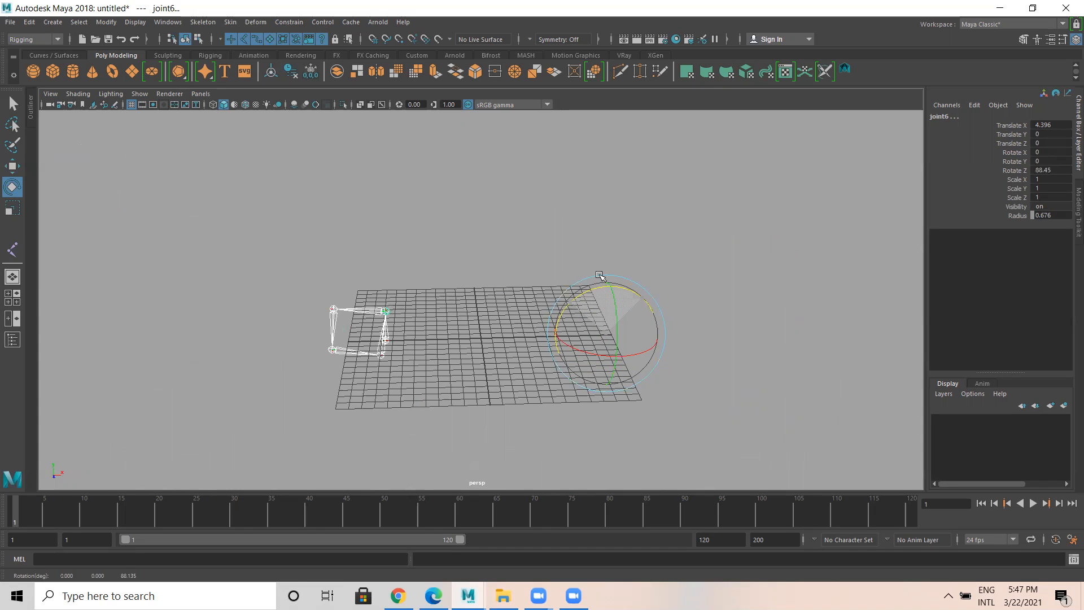
{"action": "key", "text": "ctrl+z"}
{"action": "key", "text": "ctrl+z"}
{"action": "key", "text": "ctrl+z"}
{"action": "key", "text": "ctrl+z"}
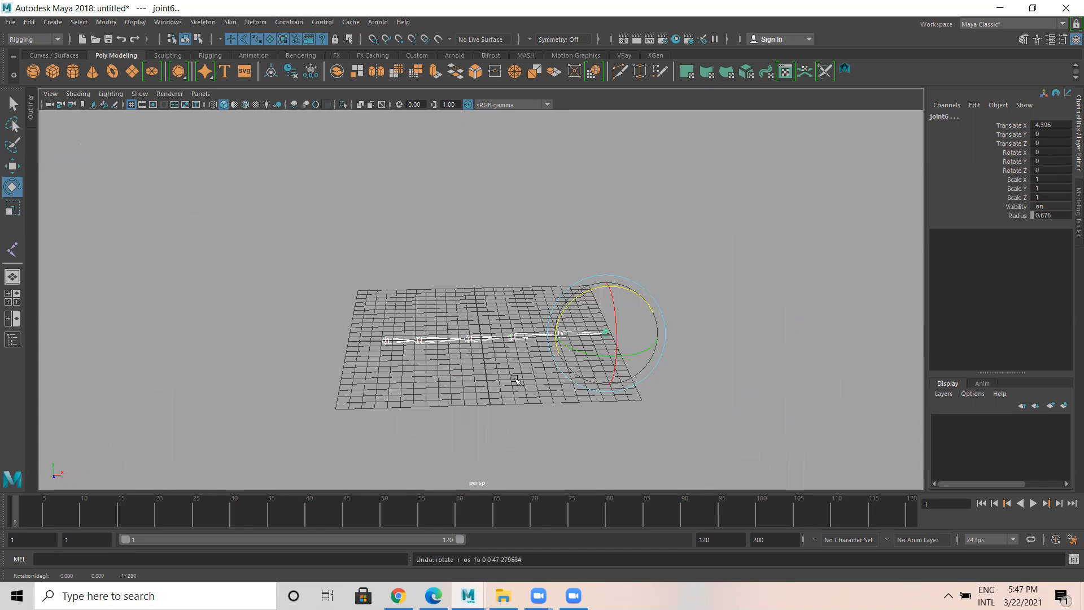
Select only the root joint, try swinging the chain around Z to about 97° and about -20°, and undo it.
{"action": "left_click", "coordinate": [404, 368]}
{"action": "left_click", "coordinate": [395, 341]}
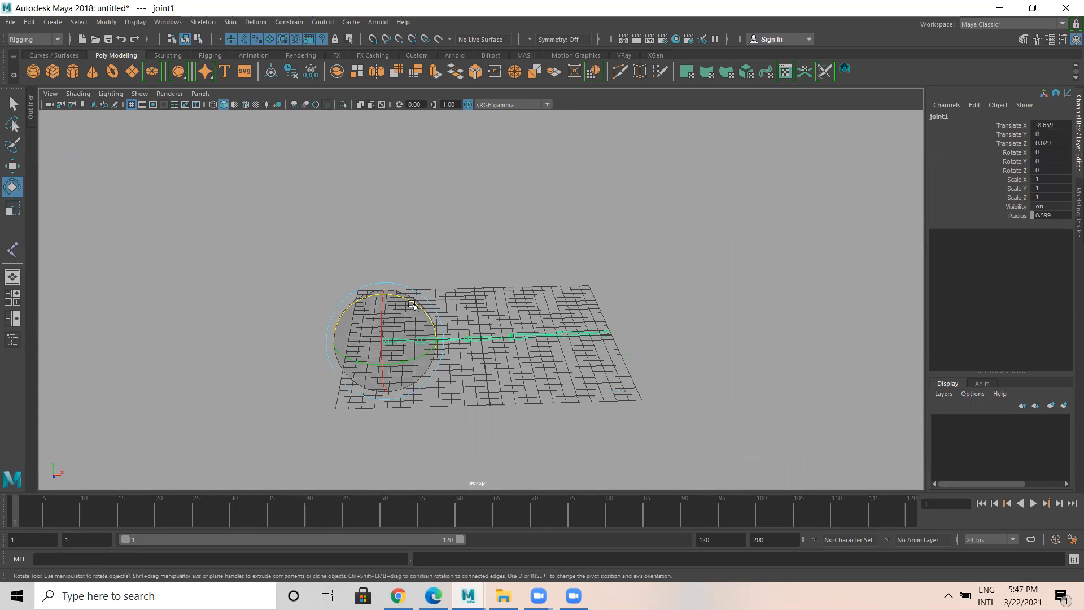
{"action": "left_click_drag", "start_coordinate": [413, 295], "coordinate": [331, 279]}
{"action": "left_click_drag", "start_coordinate": [519, 360], "coordinate": [94, 285]}
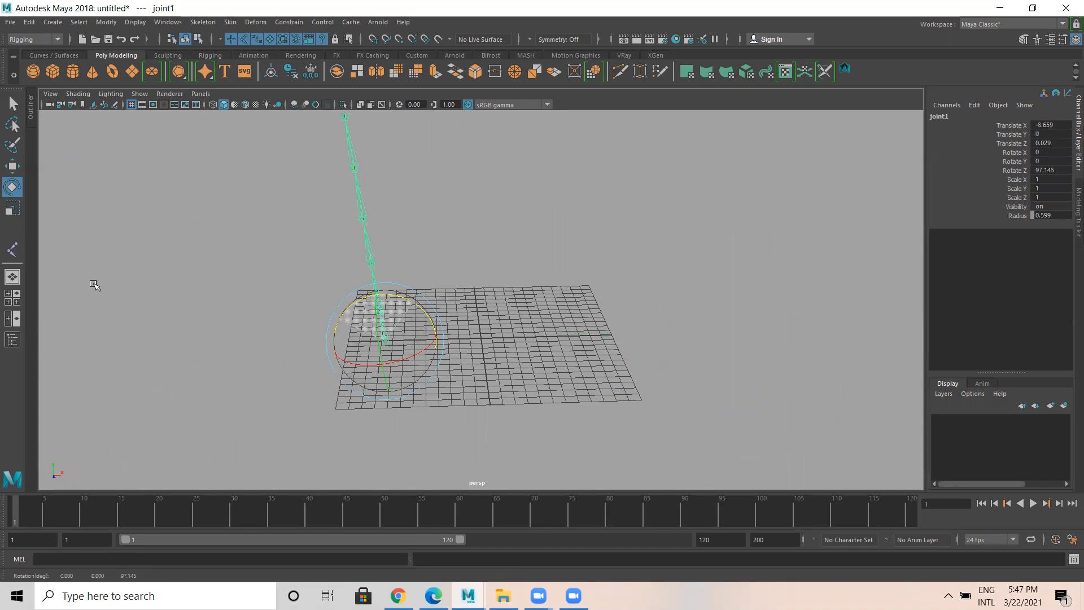
{"action": "left_click_drag", "start_coordinate": [508, 495], "coordinate": [482, 272]}
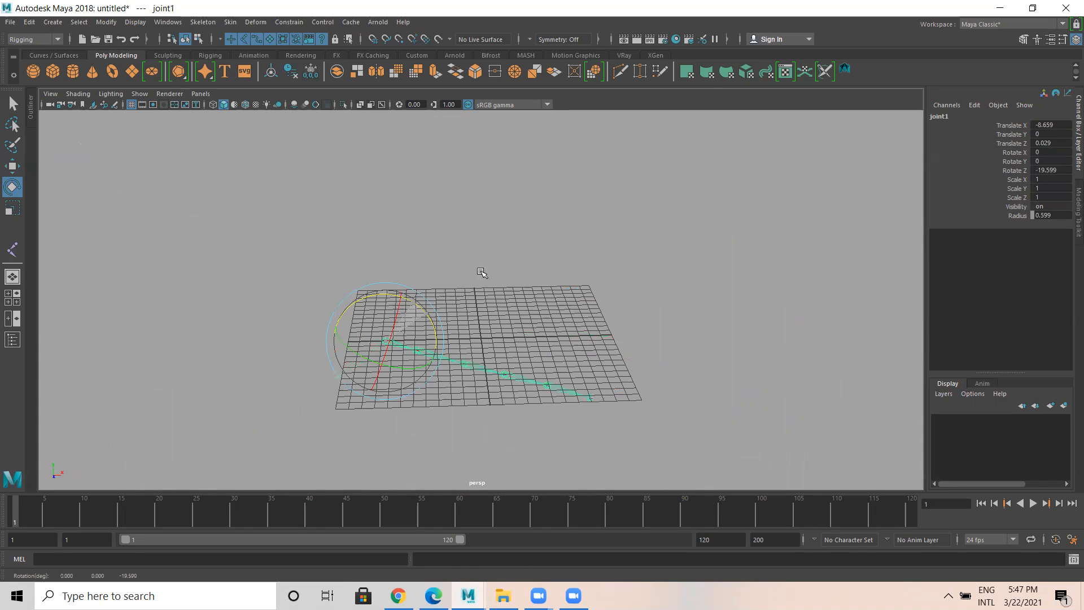
{"action": "key", "text": "ctrl+z"}
Select the root joint's full hierarchy again, try rotating all joints about -49° around Z, and undo it.
{"action": "key", "text": "w"}
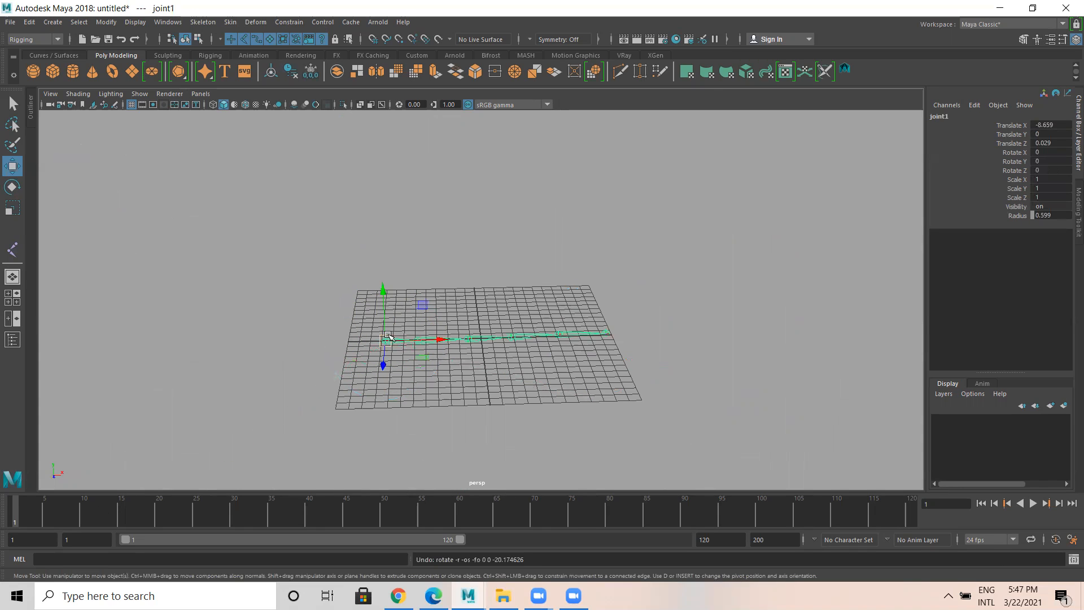
{"action": "right_click_drag", "start_coordinate": [388, 336], "coordinate": [389, 410]}
{"action": "key", "text": "e"}
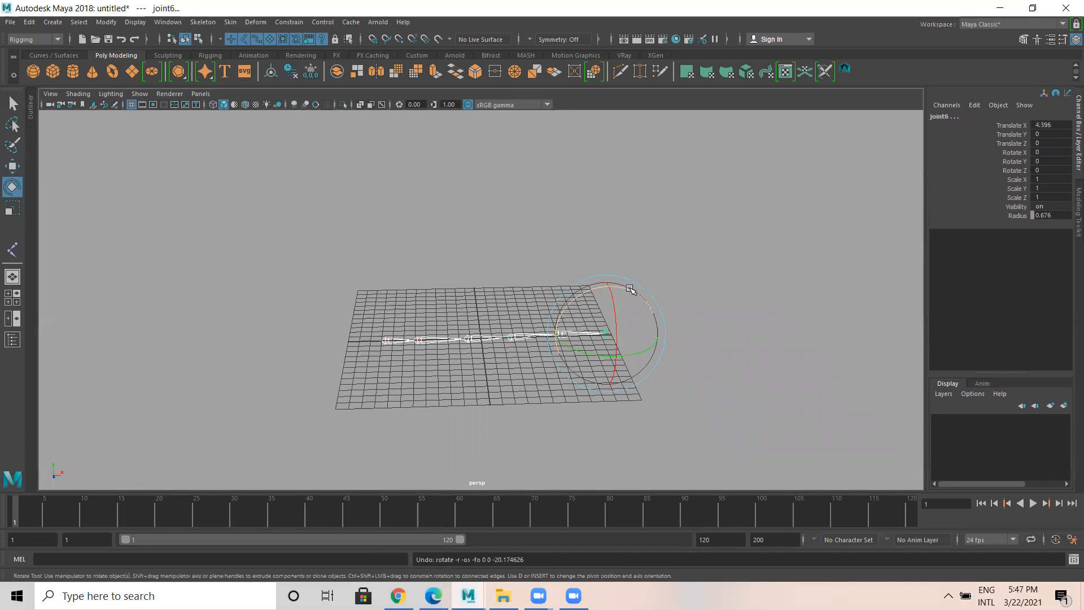
{"action": "left_click_drag", "start_coordinate": [617, 281], "coordinate": [649, 292]}
{"action": "key", "text": "ctrl+z"}
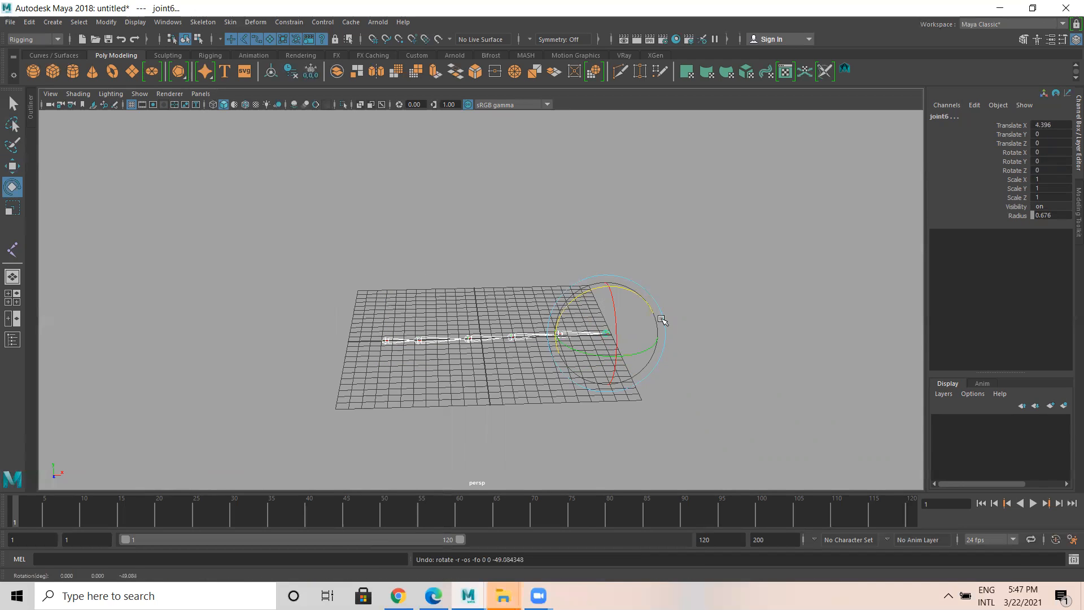
Try bending all joints sideways around Y, between about 7° and about -18°, and undo the rotation.
{"action": "left_click_drag", "start_coordinate": [576, 418], "coordinate": [508, 406], "text": "alt"}
{"action": "key", "text": "ctrl+z"}
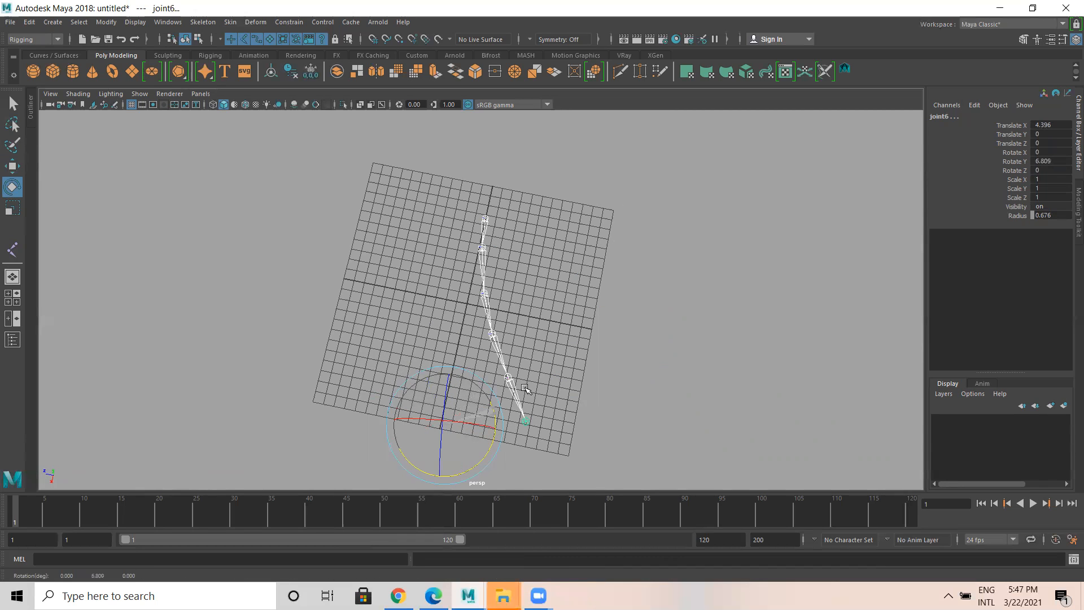
{"action": "middle_click_drag", "start_coordinate": [541, 425], "coordinate": [530, 374]}
{"action": "middle_click_drag", "start_coordinate": [541, 433], "coordinate": [530, 364]}
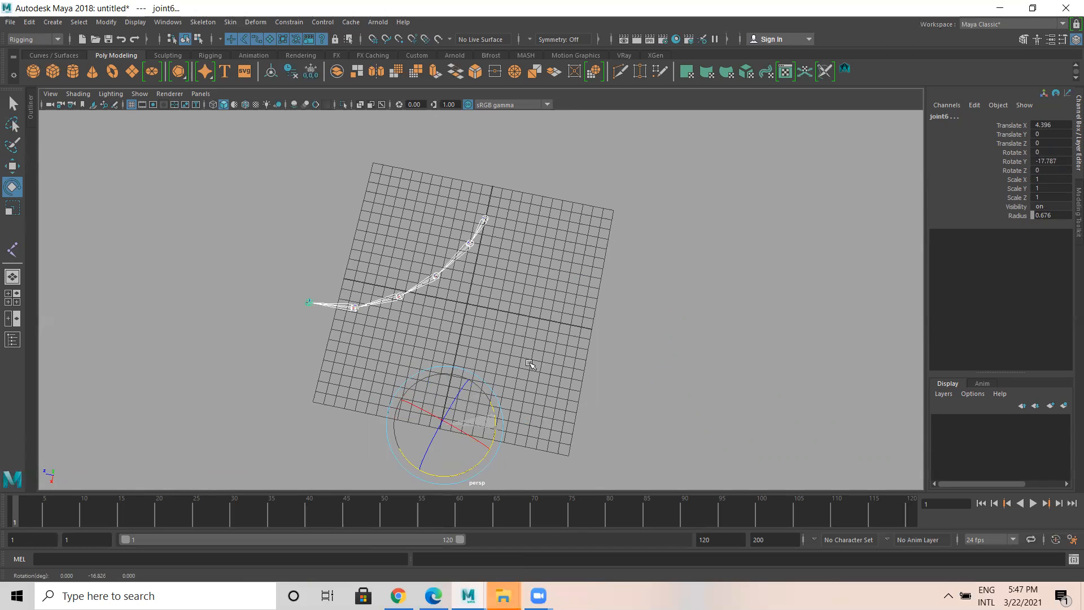
{"action": "middle_click_drag", "start_coordinate": [534, 450], "coordinate": [531, 374]}
{"action": "middle_click_drag", "start_coordinate": [543, 452], "coordinate": [508, 403]}
{"action": "left_click_drag", "start_coordinate": [508, 403], "coordinate": [506, 435]}
{"action": "key", "text": "ctrl+z"}
Try rotating all joints about 28° around Z and about 12° around X, and undo the rotations to restore the straight chain.
{"action": "left_click_drag", "start_coordinate": [456, 408], "coordinate": [587, 295], "text": "alt"}
{"action": "left_click_drag", "start_coordinate": [551, 370], "coordinate": [619, 437], "text": "alt"}
{"action": "left_click_drag", "start_coordinate": [627, 286], "coordinate": [605, 271]}
{"action": "left_click_drag", "start_coordinate": [710, 359], "coordinate": [598, 242], "text": "alt"}
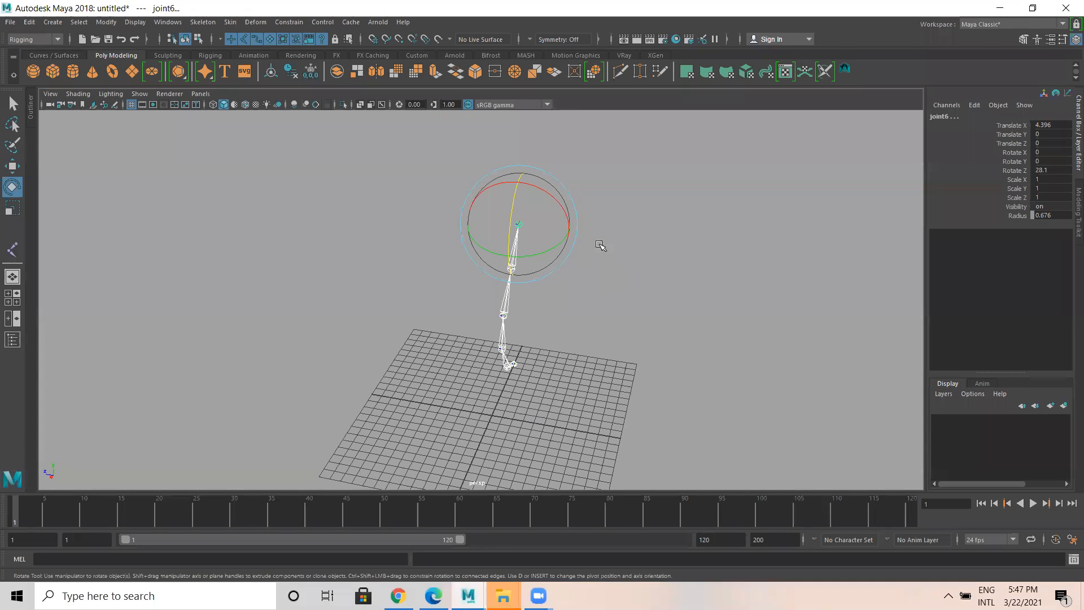
{"action": "left_click_drag", "start_coordinate": [556, 199], "coordinate": [559, 221]}
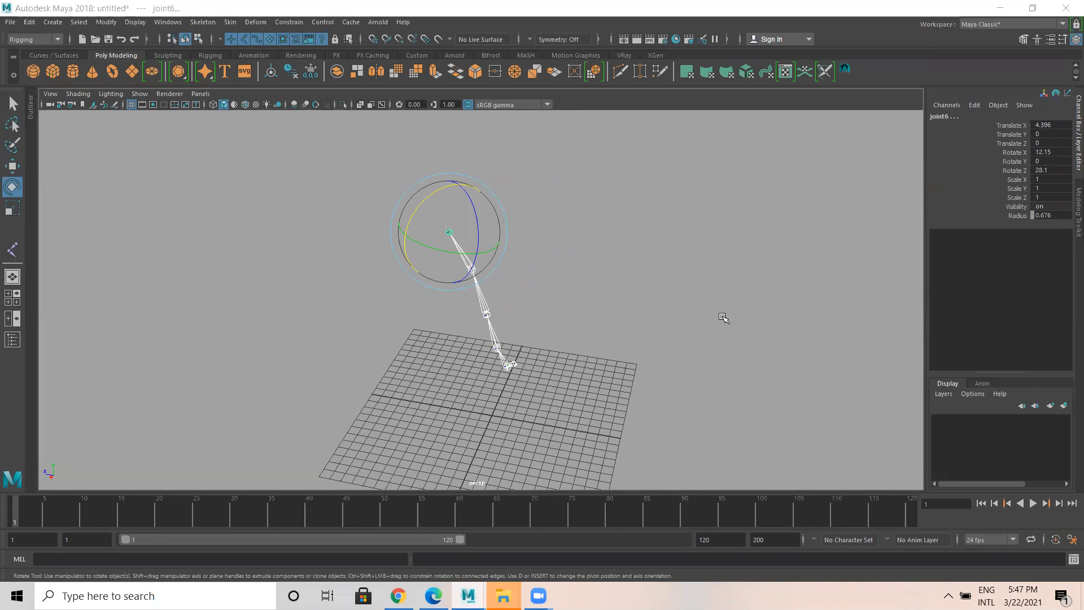
{"action": "left_click_drag", "start_coordinate": [457, 215], "coordinate": [428, 164]}
{"action": "key", "text": "ctrl+z"}
{"action": "key", "text": "ctrl+z"}
{"action": "key", "text": "ctrl+z"}
{"action": "key", "text": "ctrl+z"}
{"action": "key", "text": "ctrl+z"}
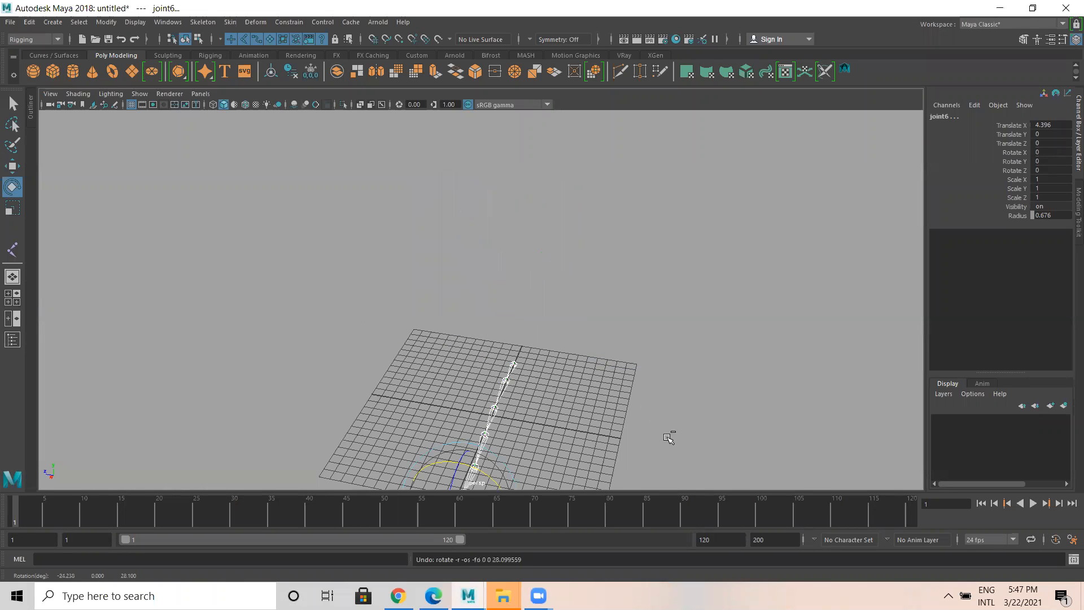
Clear the selection and select only the root joint with the Move tool.
{"action": "left_click_drag", "start_coordinate": [294, 284], "coordinate": [623, 170], "text": "alt"}
{"action": "left_click", "coordinate": [597, 265]}
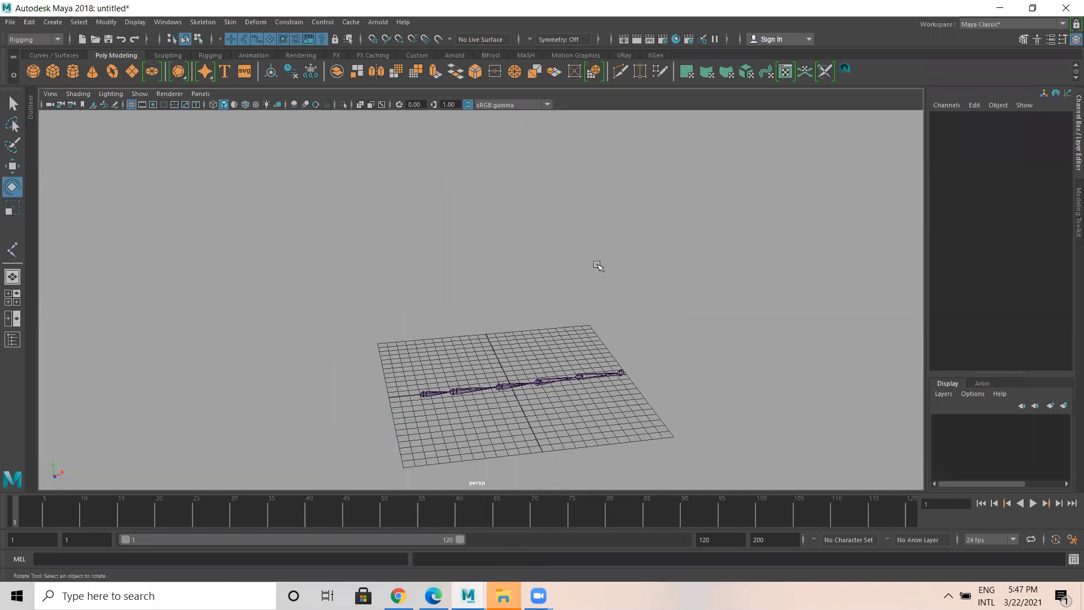
{"action": "key", "text": "w"}
{"action": "left_click_drag", "start_coordinate": [395, 425], "coordinate": [477, 412], "text": "alt"}
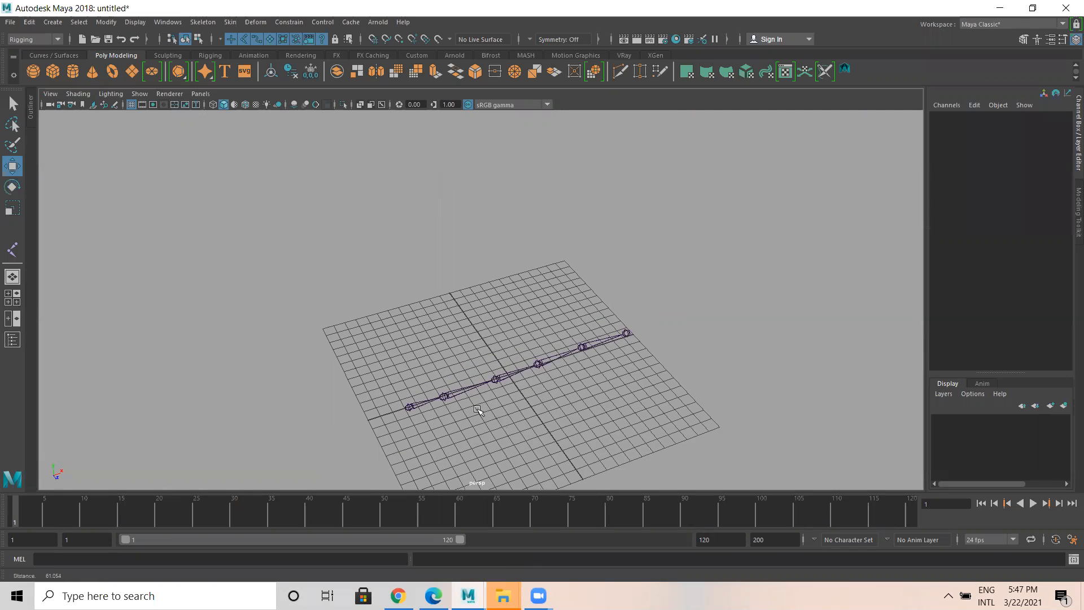
{"action": "left_click", "coordinate": [410, 407]}
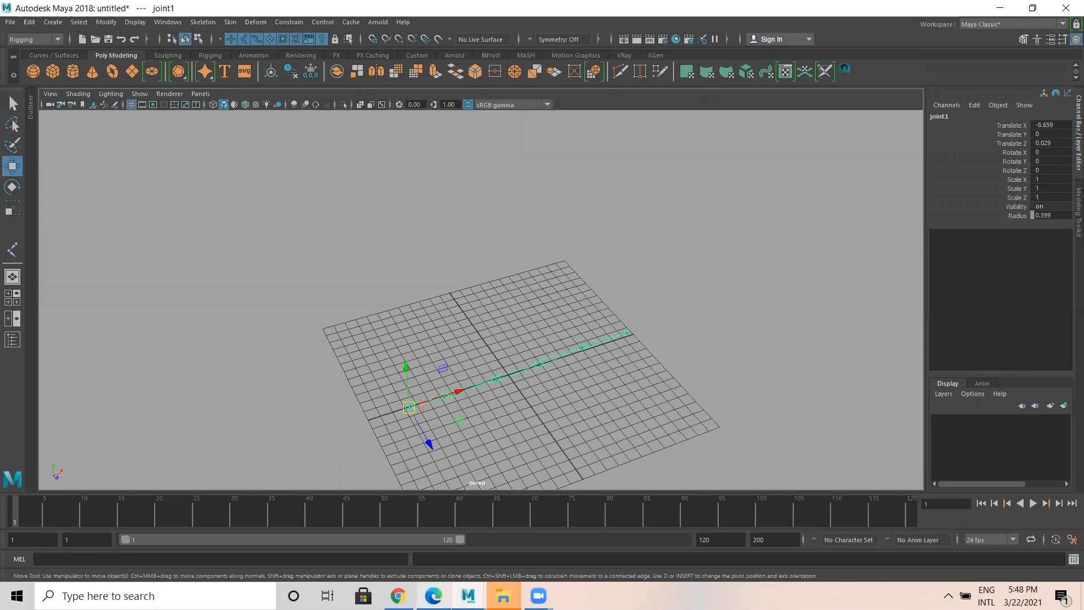
Switch to the course PDF in Edge, review the Parent and Child joints slide, and return to Maya.
{"action": "key", "text": "alt+Tab"}
{"action": "scroll", "coordinate": [523, 356], "scroll_direction": "down", "scroll_amount": 15}
{"action": "scroll", "coordinate": [550, 385], "scroll_direction": "up", "scroll_amount": 20}
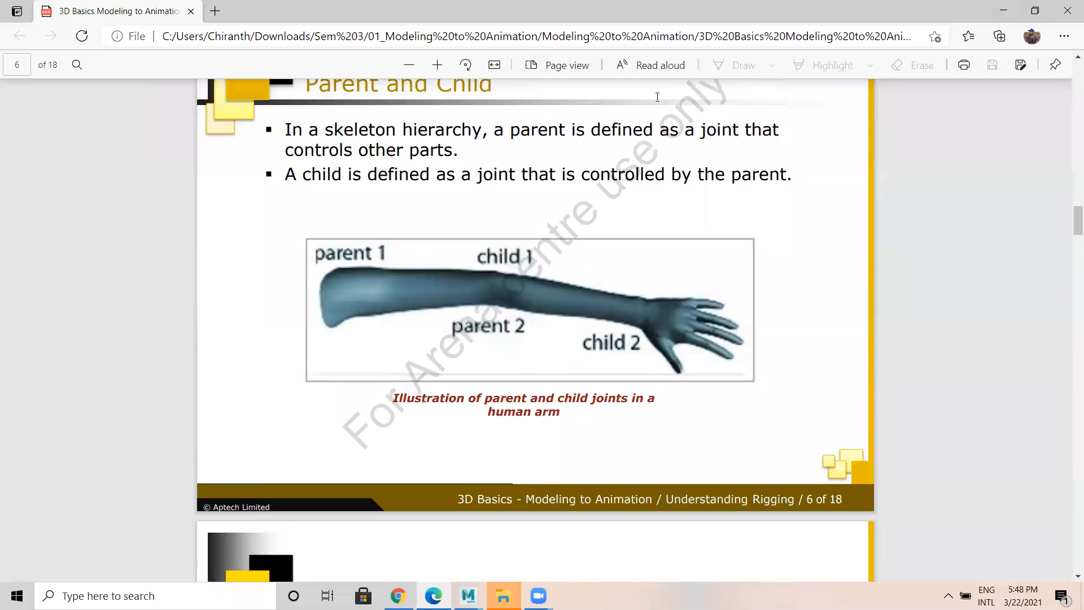
{"action": "left_click", "coordinate": [999, 8]}
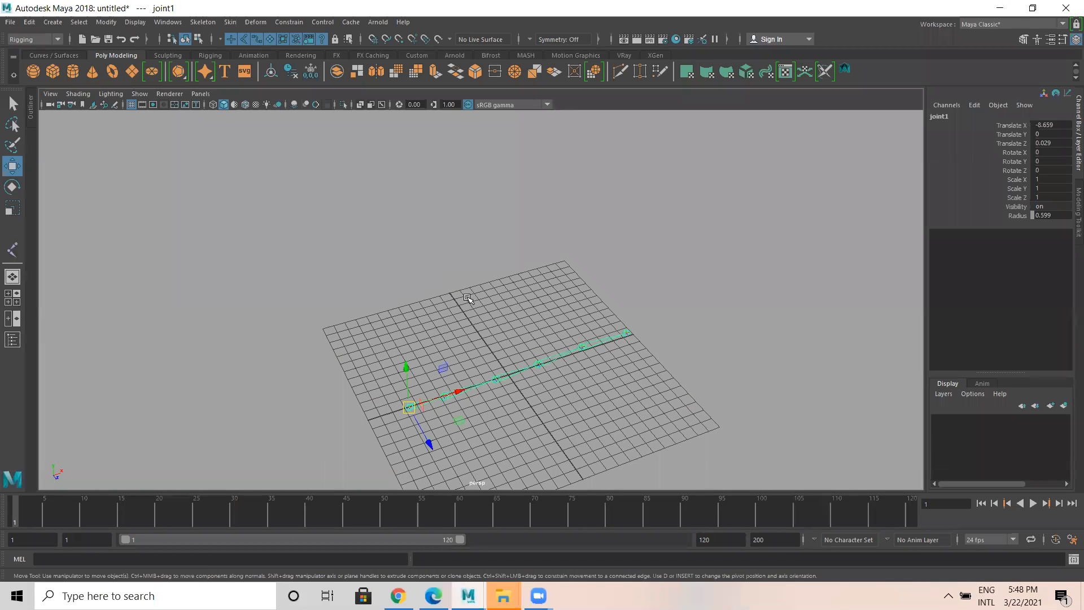
Reselect the root joint and choose the Rigging menu set.
{"action": "left_click_drag", "start_coordinate": [315, 270], "coordinate": [785, 475]}
{"action": "left_click", "coordinate": [518, 227]}
{"action": "left_click", "coordinate": [407, 407]}
{"action": "left_click", "coordinate": [27, 38]}
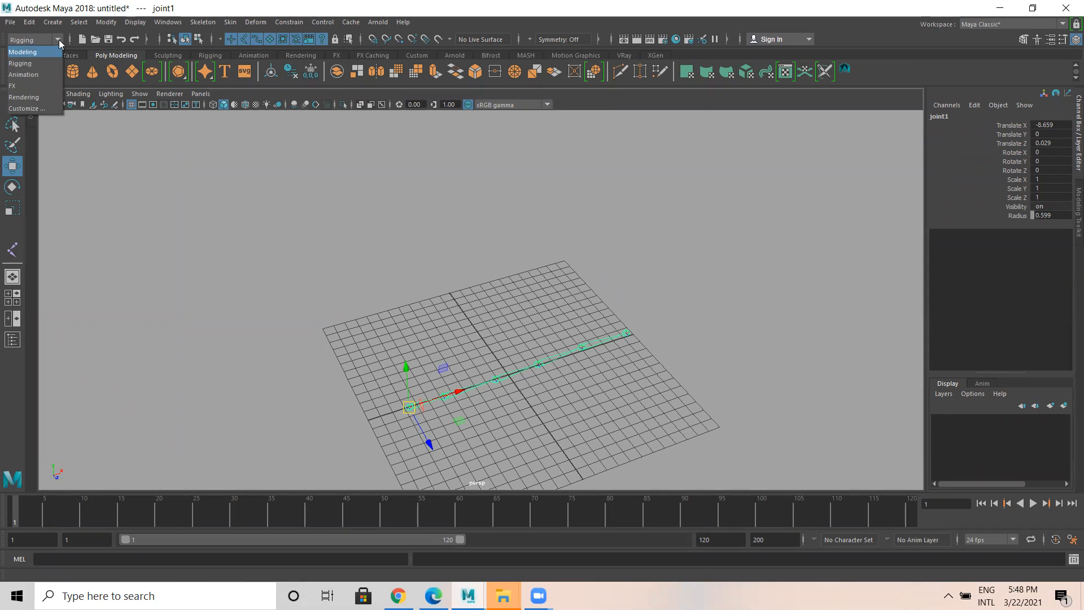
{"action": "left_click", "coordinate": [29, 64]}
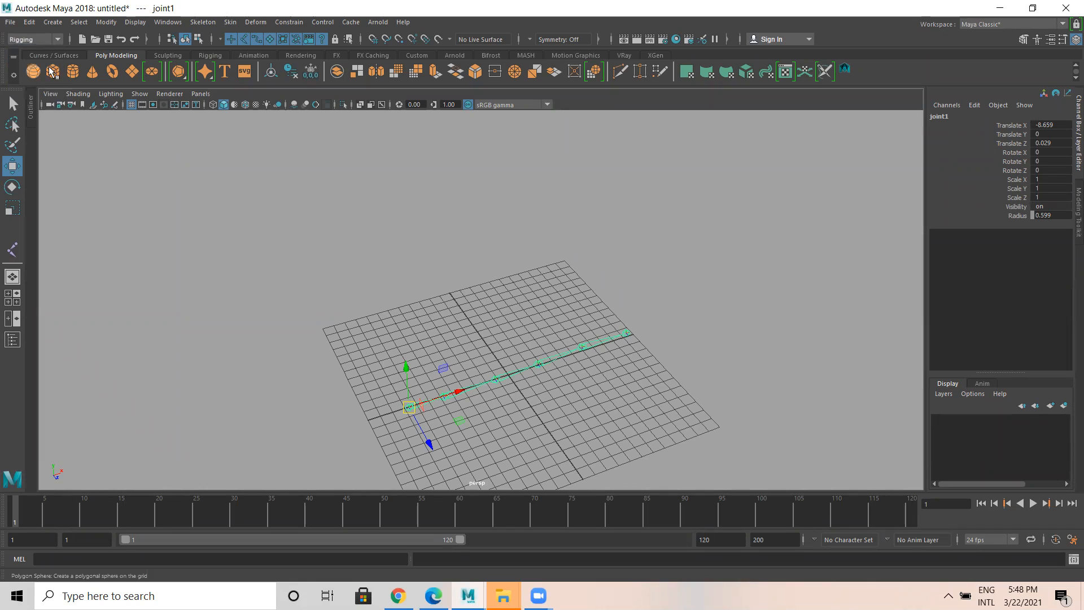
Look through the Skeleton and Skin commands and open the HumanIK character controls.
{"action": "left_click", "coordinate": [205, 22]}
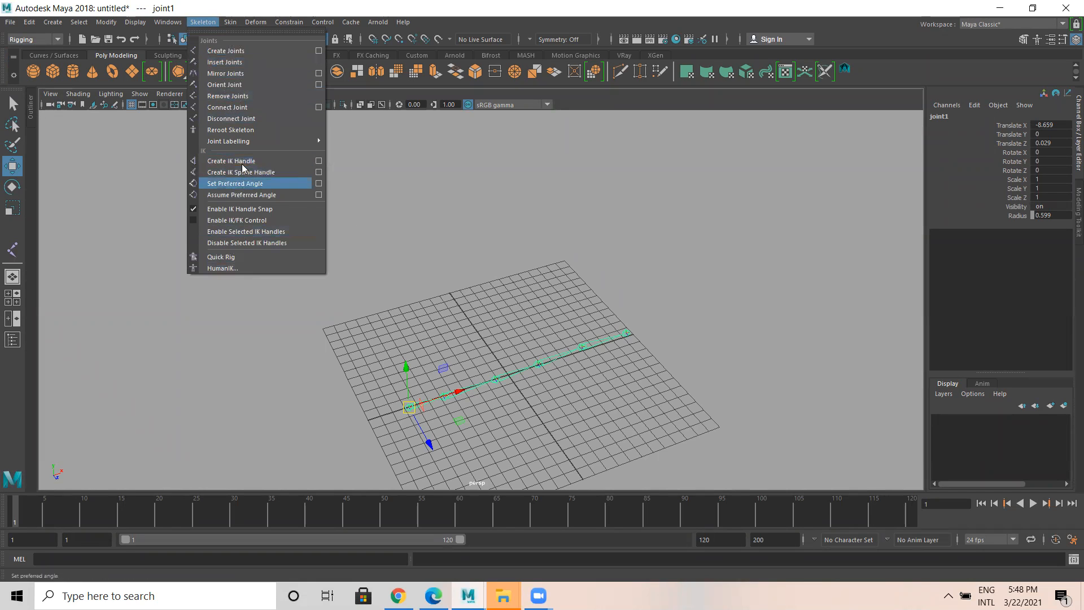
{"action": "left_click", "coordinate": [202, 22]}
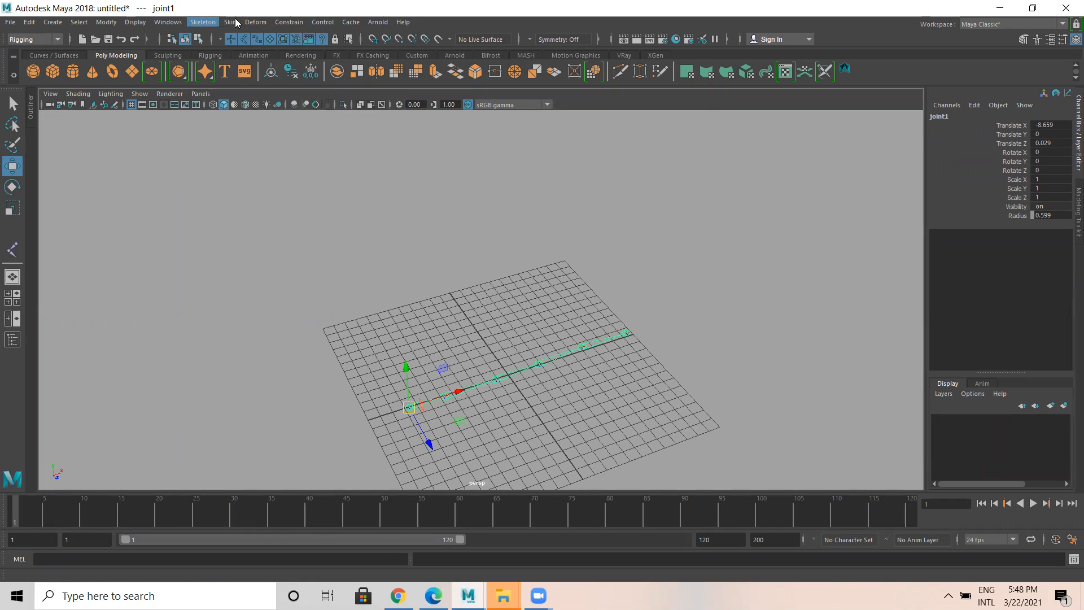
{"action": "left_click", "coordinate": [231, 23]}
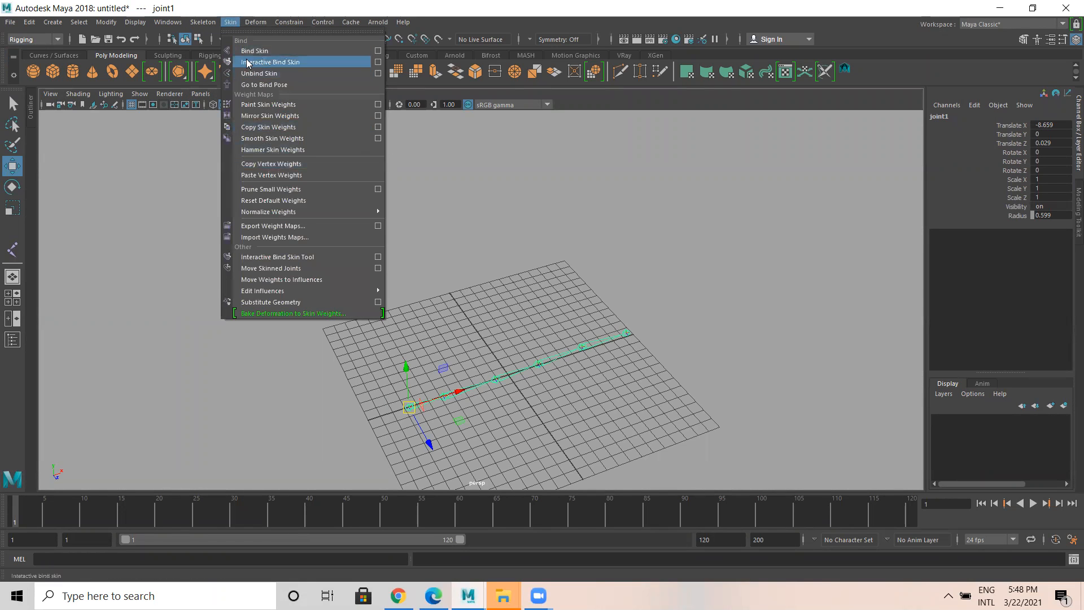
{"action": "left_click", "coordinate": [203, 22]}
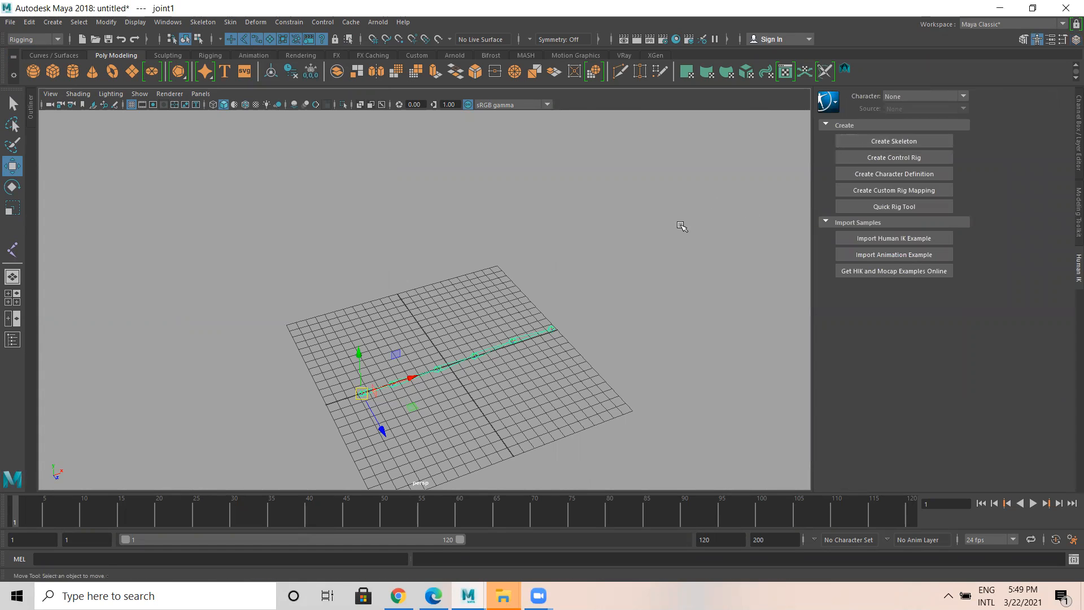
Create a HumanIK character skeleton and delete the old joint chain lying on the grid.
{"action": "left_click", "coordinate": [682, 225]}
{"action": "left_click", "coordinate": [890, 137]}
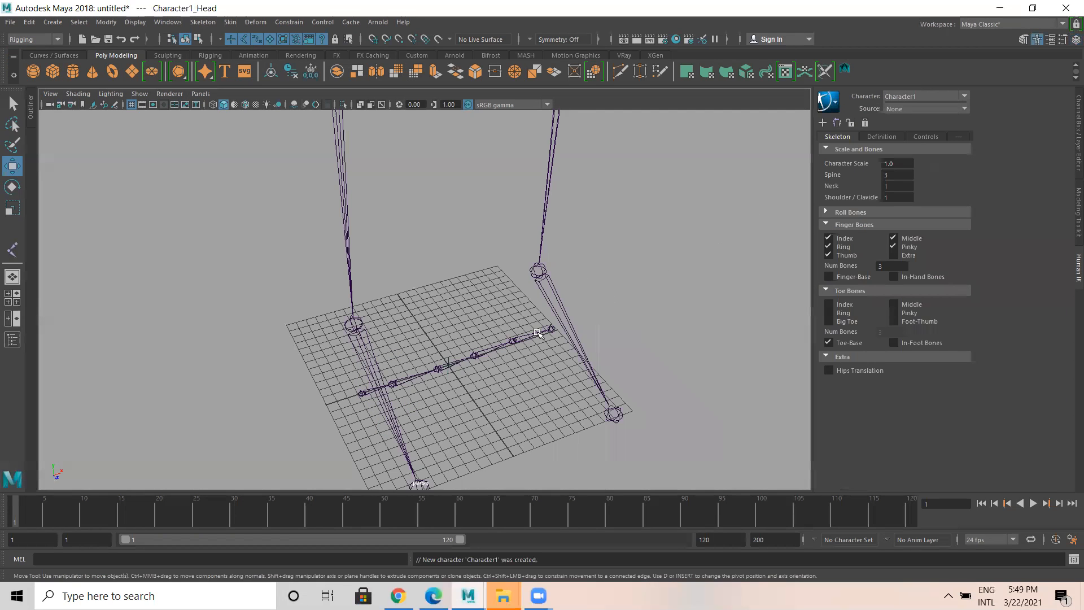
{"action": "left_click", "coordinate": [361, 393]}
{"action": "key", "text": "Delete"}
Select the skeleton's hips joint, try scaling the whole skeleton down from it, and undo the scaling.
{"action": "scroll", "coordinate": [488, 305], "scroll_direction": "down", "scroll_amount": 5}
{"action": "middle_click_drag", "start_coordinate": [499, 232], "coordinate": [486, 471], "text": "alt"}
{"action": "scroll", "coordinate": [341, 221], "scroll_direction": "down", "scroll_amount": 5}
{"action": "mouse_move", "coordinate": [440, 286]}
{"action": "left_mouse_down", "text": "alt"}
{"action": "mouse_move", "coordinate": [511, 247]}
{"action": "mouse_move", "coordinate": [484, 245]}
{"action": "mouse_move", "coordinate": [566, 269]}
{"action": "mouse_move", "coordinate": [531, 392]}
{"action": "mouse_move", "coordinate": [477, 292]}
{"action": "mouse_move", "coordinate": [320, 286]}
{"action": "mouse_move", "coordinate": [453, 300]}
{"action": "left_mouse_up", "text": "alt"}
{"action": "left_click", "coordinate": [367, 345]}
{"action": "scroll", "coordinate": [474, 380], "scroll_direction": "down", "scroll_amount": 5}
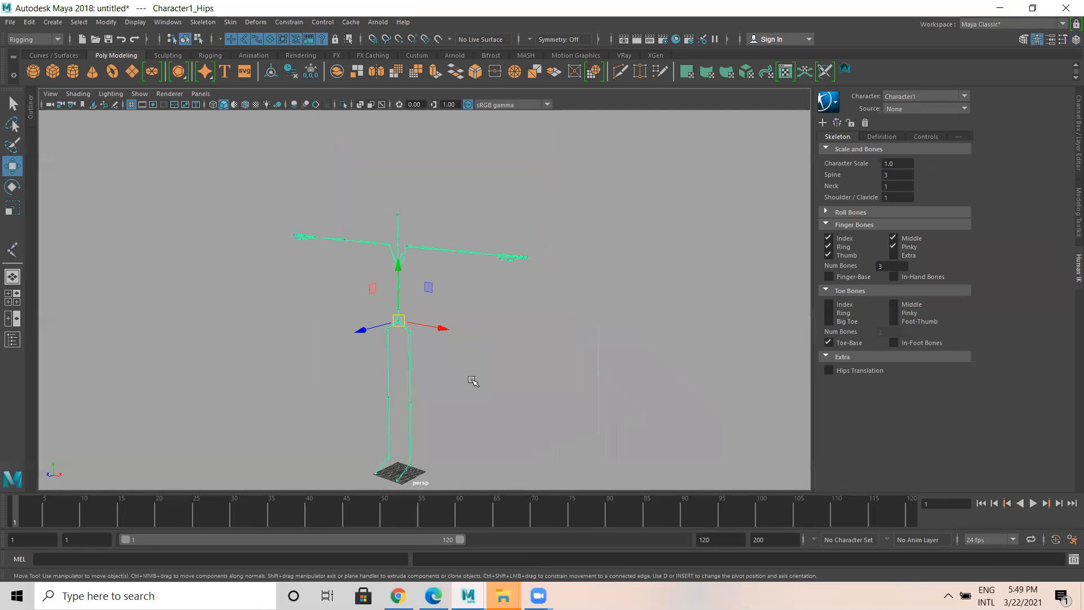
{"action": "middle_click_drag", "start_coordinate": [509, 382], "coordinate": [528, 299], "text": "alt"}
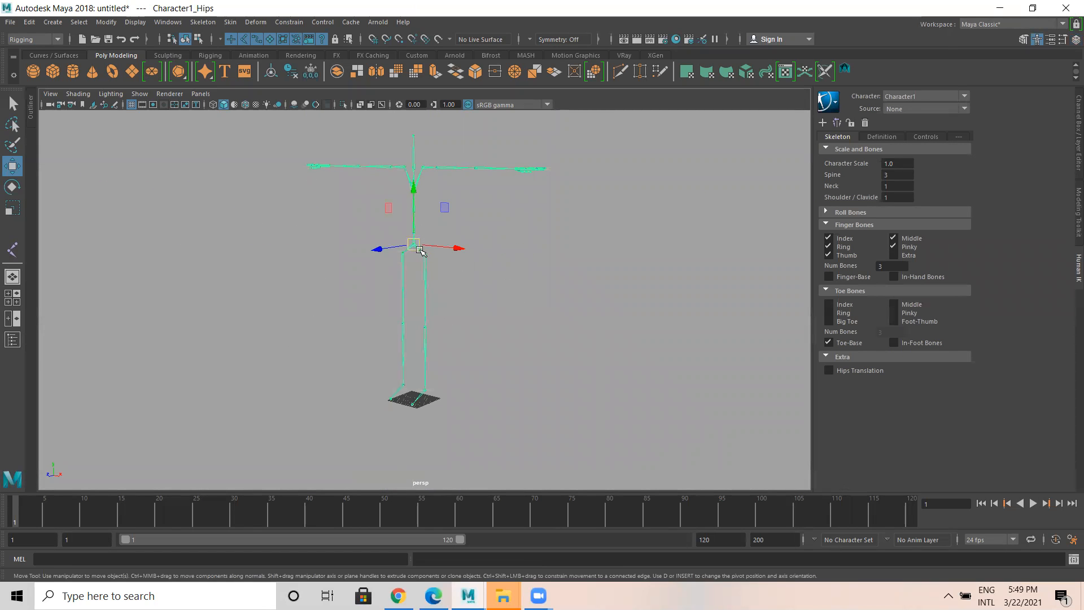
{"action": "left_click_drag", "start_coordinate": [409, 240], "coordinate": [293, 241]}
{"action": "key", "text": "ctrl+z"}
{"action": "key", "text": "ctrl+z"}
{"action": "key", "text": "r"}
{"action": "key", "text": "ctrl+z"}
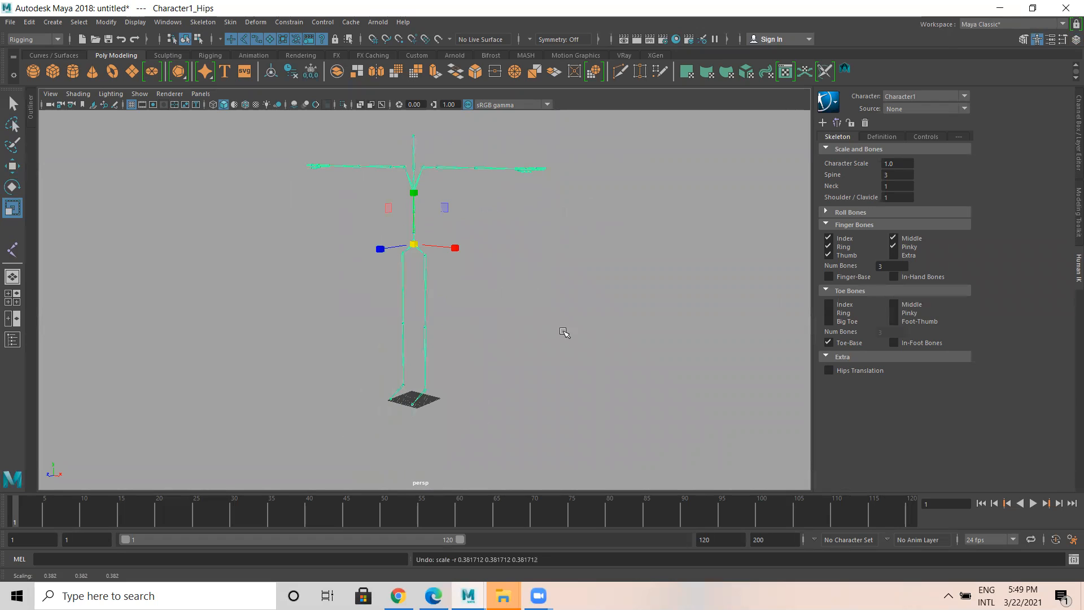
Clear the selection and return to the Move tool.
{"action": "left_click", "coordinate": [478, 384]}
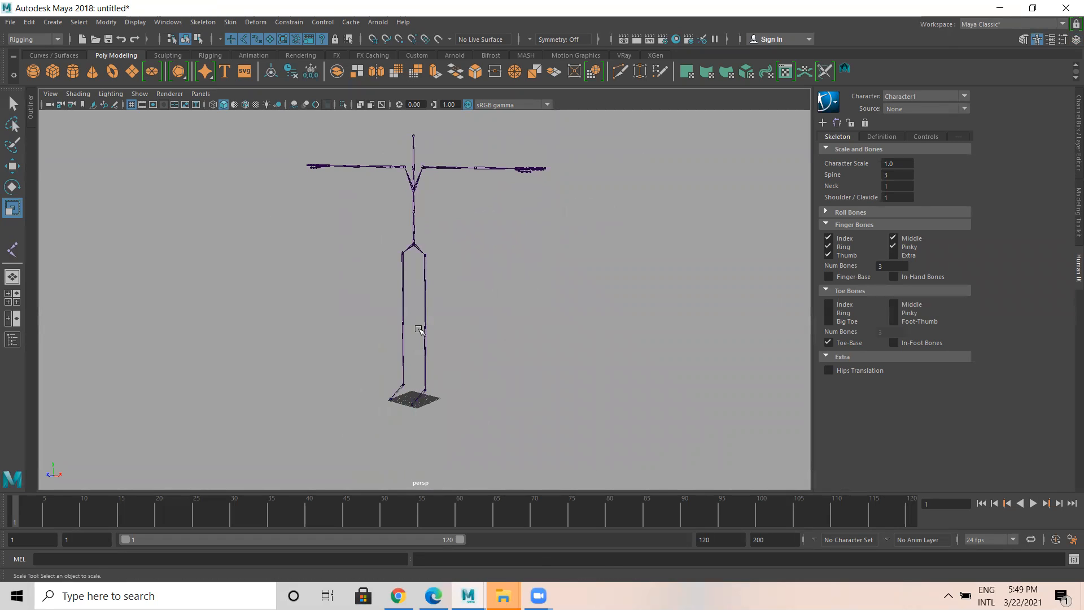
{"action": "left_click", "coordinate": [421, 398]}
{"action": "left_click", "coordinate": [514, 317]}
{"action": "key", "text": "w"}
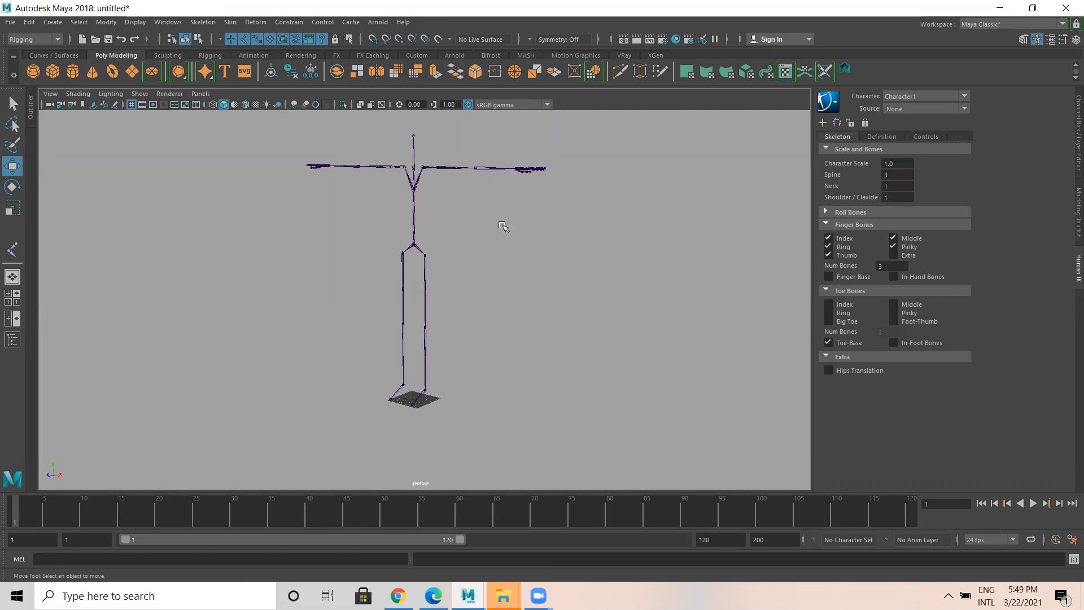
Examine the skeleton's left hand up close, picking single joints at the finger base and the wrist.
{"action": "left_click_drag", "start_coordinate": [513, 229], "coordinate": [513, 251], "text": "alt"}
{"action": "right_click_drag", "start_coordinate": [514, 252], "coordinate": [695, 276], "text": "alt"}
{"action": "middle_click_drag", "start_coordinate": [695, 277], "coordinate": [428, 308], "text": "alt"}
{"action": "right_click_drag", "start_coordinate": [619, 304], "coordinate": [593, 305], "text": "alt"}
{"action": "middle_click_drag", "start_coordinate": [593, 304], "coordinate": [404, 276], "text": "alt"}
{"action": "right_click_drag", "start_coordinate": [404, 276], "coordinate": [452, 277], "text": "alt"}
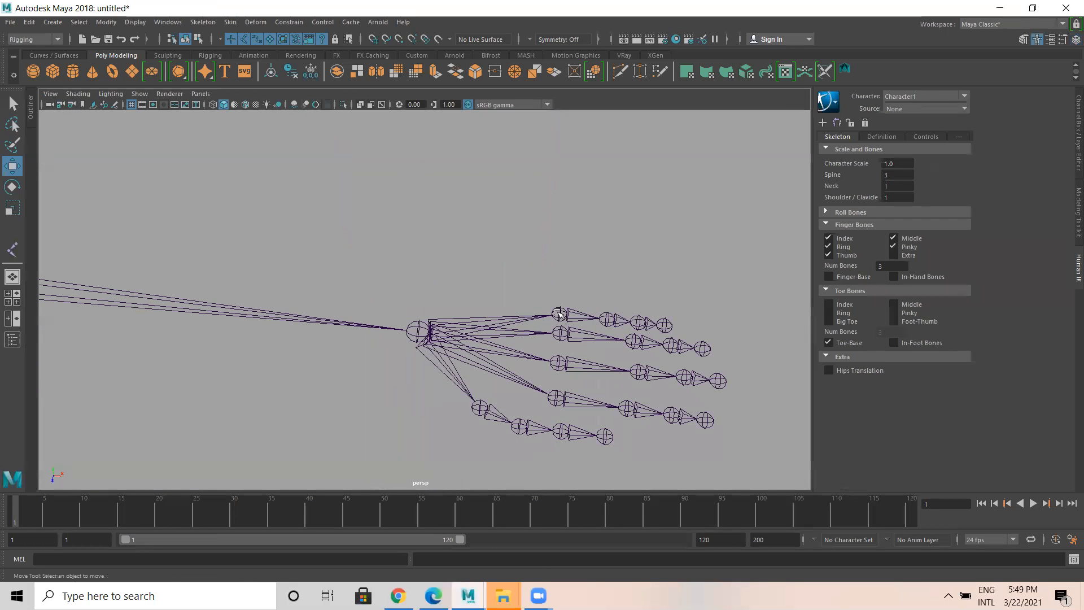
{"action": "left_click", "coordinate": [559, 315]}
{"action": "right_click", "coordinate": [620, 210]}
{"action": "left_click", "coordinate": [637, 226]}
{"action": "left_click", "coordinate": [424, 326]}
{"action": "left_click", "coordinate": [572, 305]}
Select the base joints of all five left-hand fingers together and apply Select Hierarchy.
{"action": "left_click", "coordinate": [559, 313]}
{"action": "left_click", "coordinate": [555, 336], "text": "shift"}
{"action": "left_click", "coordinate": [554, 361], "text": "shift"}
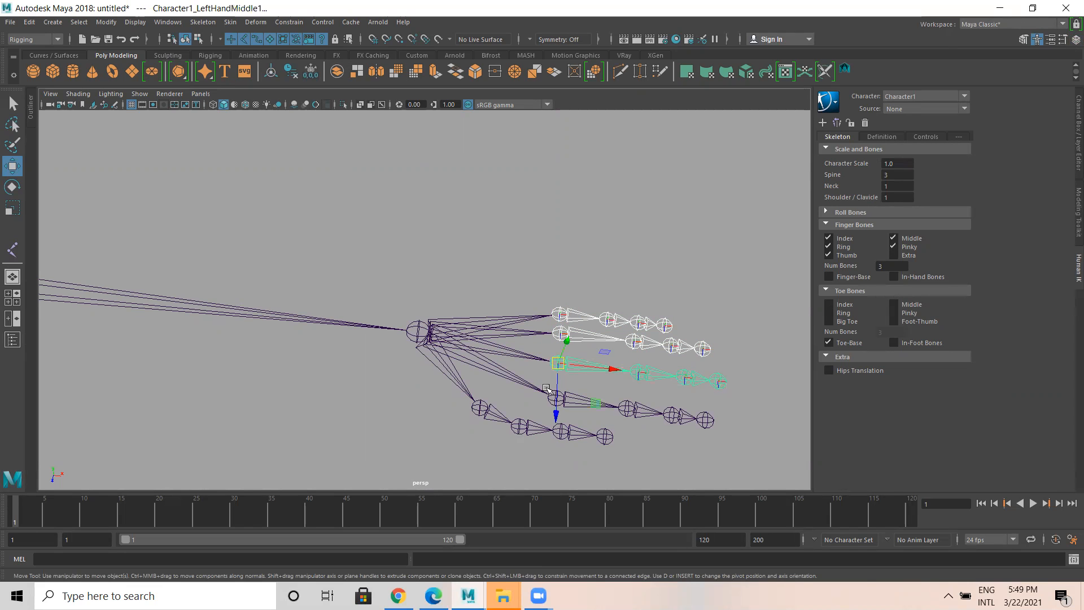
{"action": "left_click", "coordinate": [555, 399]}
{"action": "left_click", "coordinate": [479, 408]}
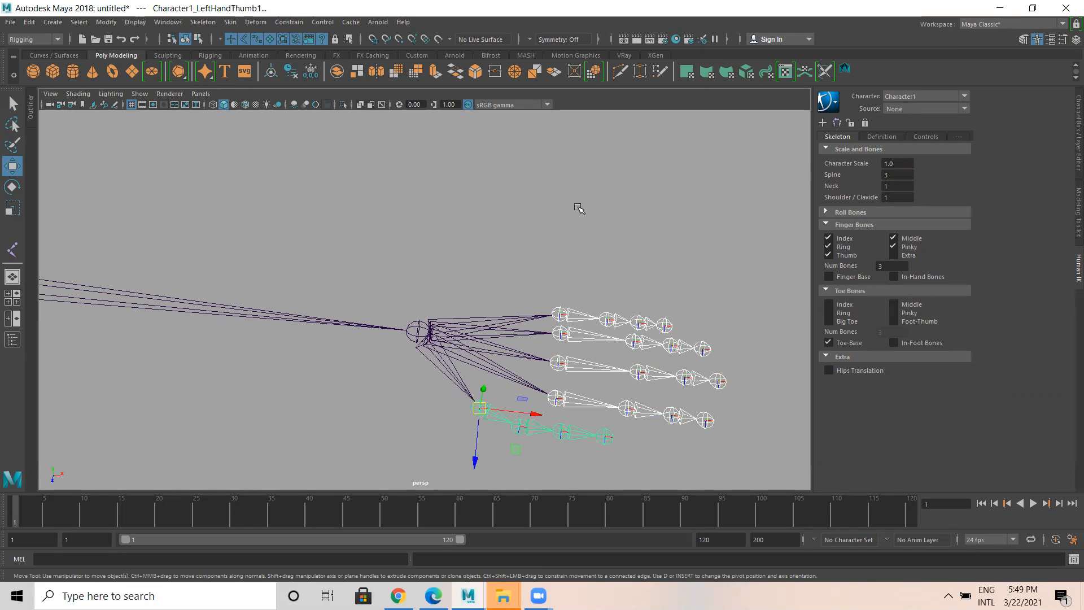
{"action": "right_click", "coordinate": [578, 195]}
{"action": "left_click", "coordinate": [560, 302]}
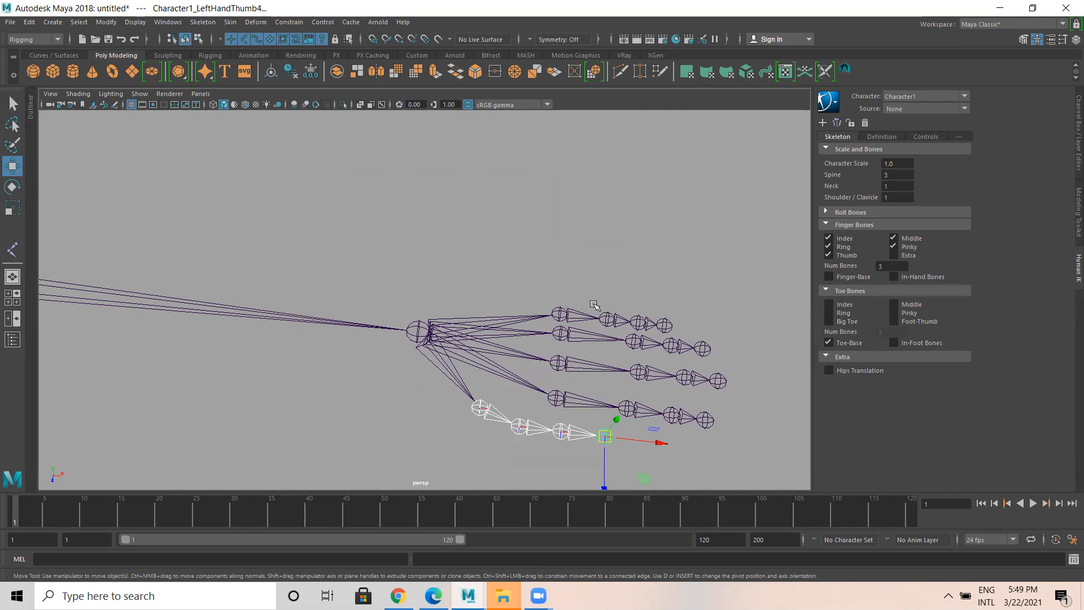
Select the left wrist joint with its hierarchy, try rotating all hand joints to curl the fingers, and undo the rotation.
{"action": "left_click_drag", "start_coordinate": [588, 303], "coordinate": [600, 252], "text": "alt"}
{"action": "middle_click_drag", "start_coordinate": [600, 252], "coordinate": [597, 425], "text": "alt"}
{"action": "middle_click_drag", "start_coordinate": [626, 264], "coordinate": [647, 312], "text": "alt"}
{"action": "scroll", "coordinate": [587, 277], "scroll_direction": "up", "scroll_amount": 2}
{"action": "left_click_drag", "start_coordinate": [575, 250], "coordinate": [616, 170]}
{"action": "left_click", "coordinate": [710, 300]}
{"action": "left_click_drag", "start_coordinate": [709, 300], "coordinate": [446, 316], "text": "alt"}
{"action": "left_click", "coordinate": [415, 324]}
{"action": "right_click_drag", "start_coordinate": [511, 202], "coordinate": [510, 308]}
{"action": "left_click_drag", "start_coordinate": [655, 277], "coordinate": [678, 307]}
{"action": "left_click_drag", "start_coordinate": [659, 252], "coordinate": [573, 240], "text": "alt"}
{"action": "mouse_move", "coordinate": [570, 340]}
{"action": "left_mouse_down", "text": "alt"}
{"action": "mouse_move", "coordinate": [487, 310]}
{"action": "mouse_move", "coordinate": [477, 334]}
{"action": "mouse_move", "coordinate": [625, 336]}
{"action": "mouse_move", "coordinate": [583, 342]}
{"action": "mouse_move", "coordinate": [584, 356]}
{"action": "left_mouse_up", "text": "alt"}
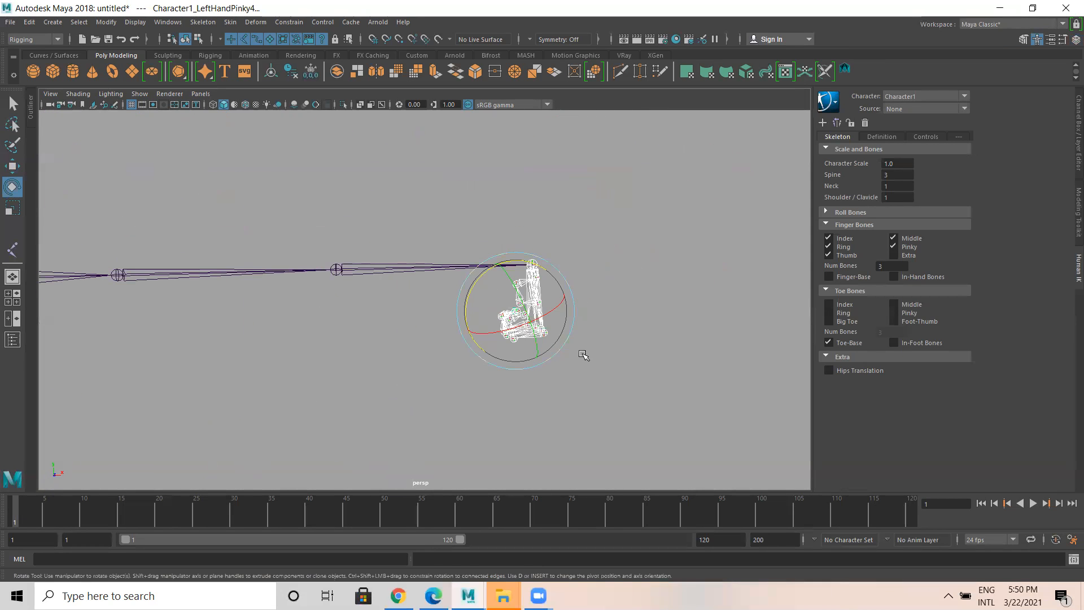
{"action": "key", "text": "ctrl+z"}
{"action": "key", "text": "ctrl+z"}
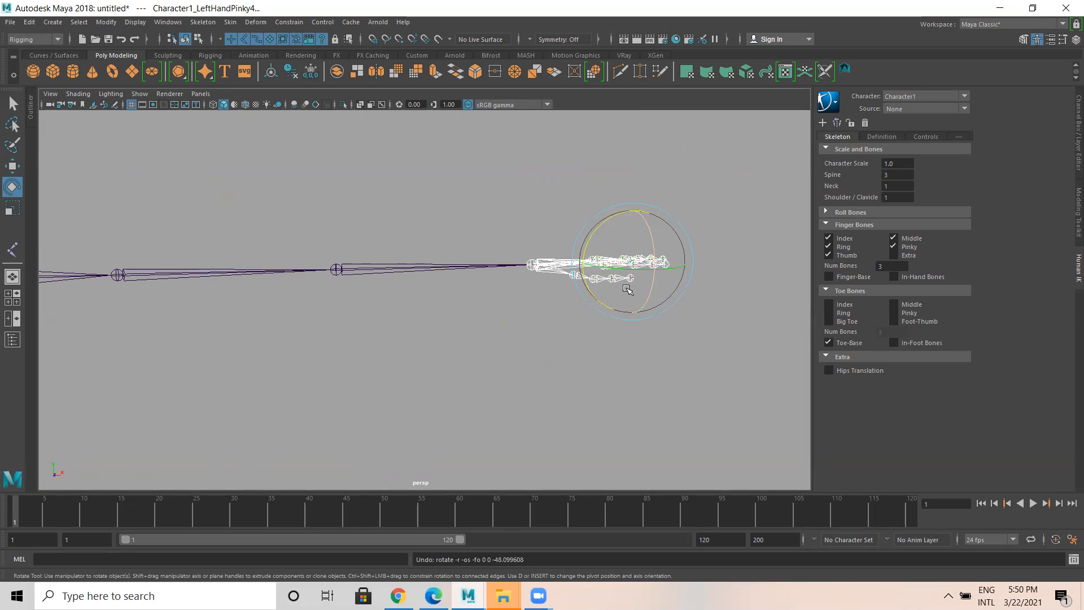
Switch to the Move tool, clear the hand selection and view the skeleton from the front.
{"action": "key", "text": "w"}
{"action": "left_click", "coordinate": [625, 344]}
{"action": "scroll", "coordinate": [598, 336], "scroll_direction": "down", "scroll_amount": 3}
{"action": "left_click_drag", "start_coordinate": [257, 300], "coordinate": [516, 250], "text": "alt"}
{"action": "left_click_drag", "start_coordinate": [586, 330], "coordinate": [640, 382], "text": "alt"}
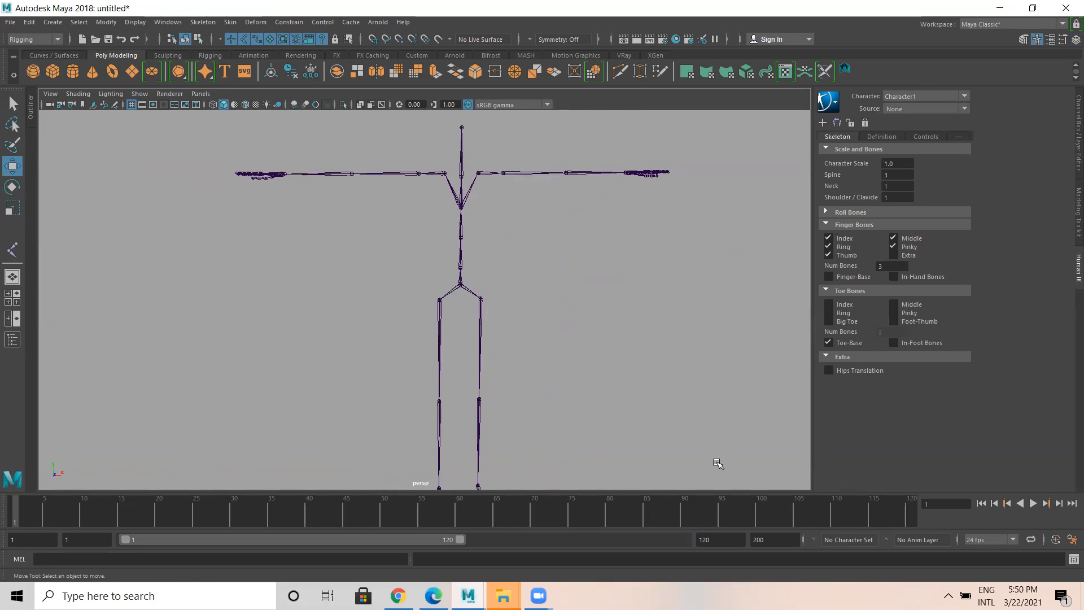